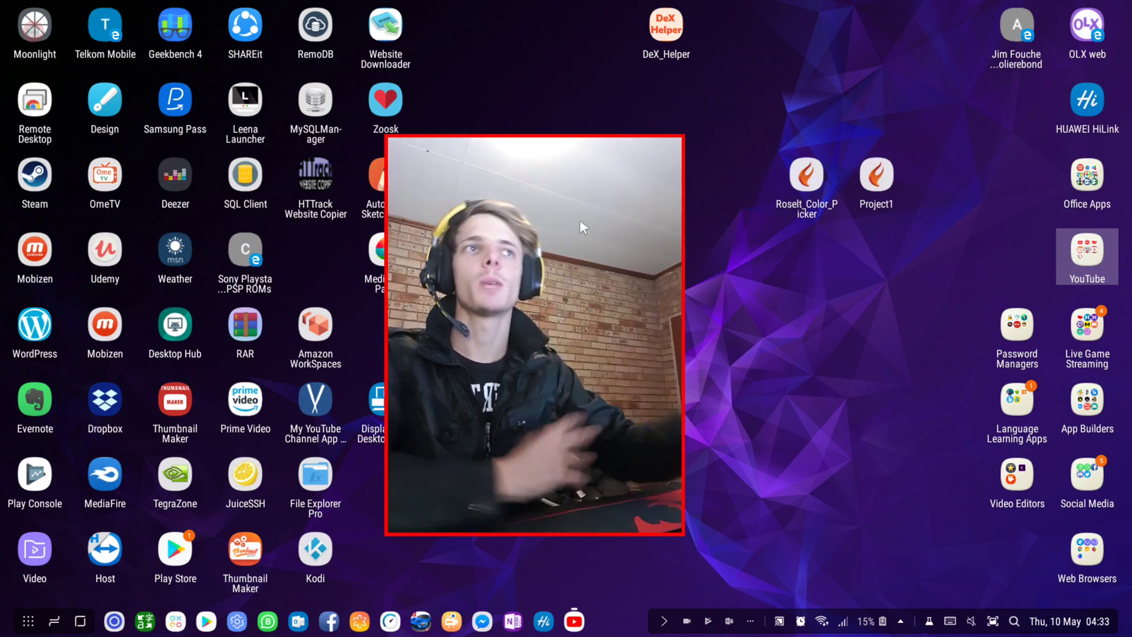
# - Open Settings from the taskbar and maximize its window
pyautogui.moveTo(579, 219); pyautogui.dragTo(643, 196)
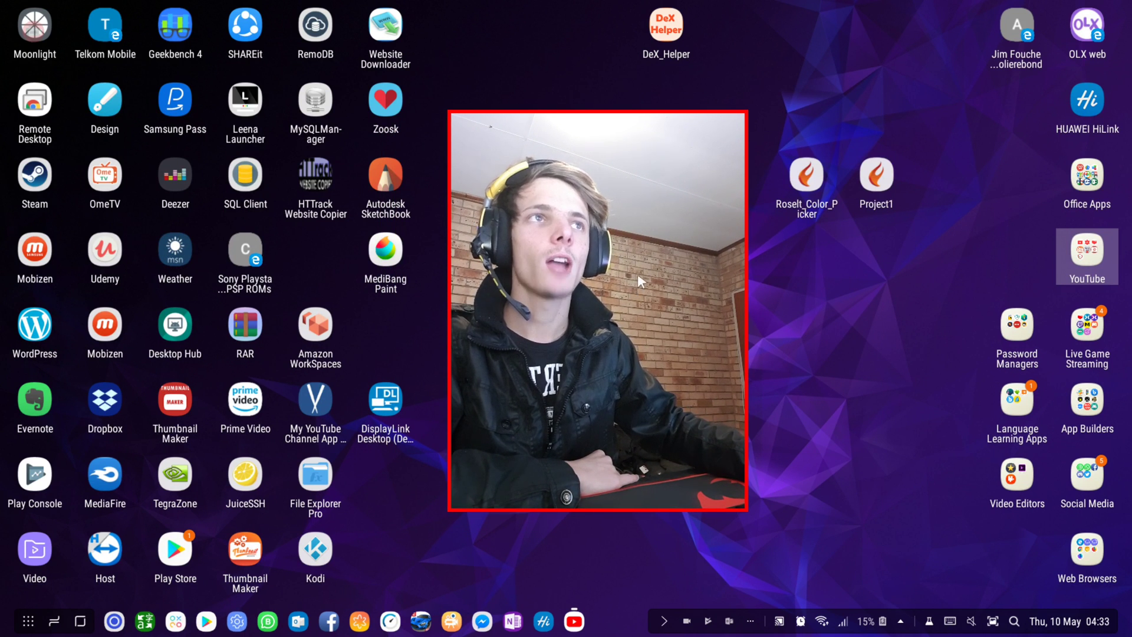
pyautogui.moveTo(641, 282); pyautogui.dragTo(193, 171)
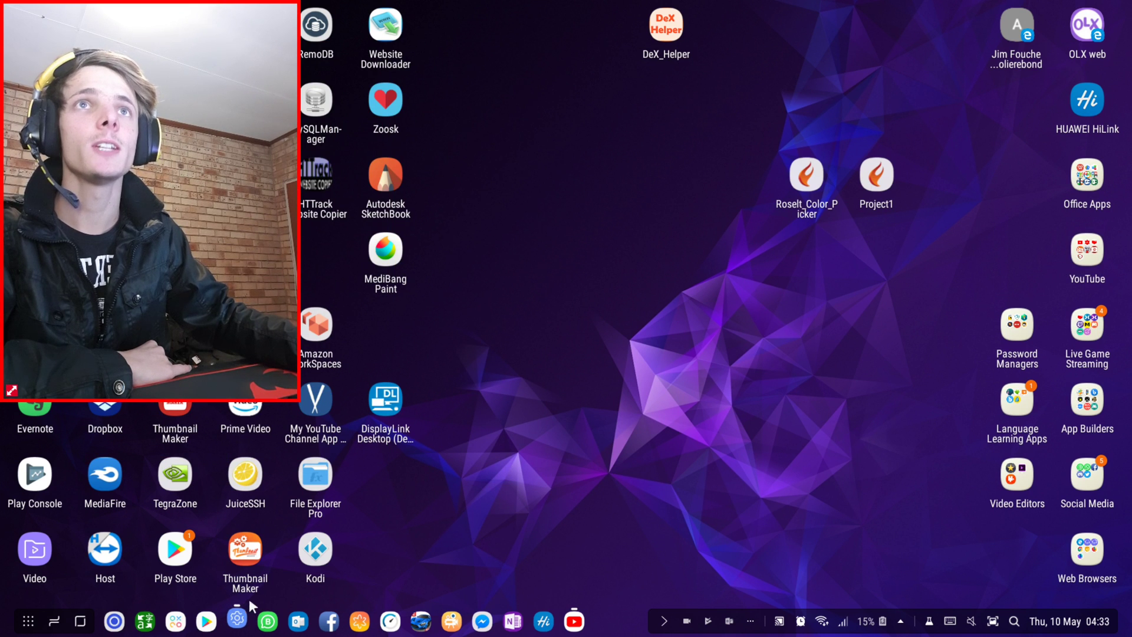
pyautogui.click(236, 619)
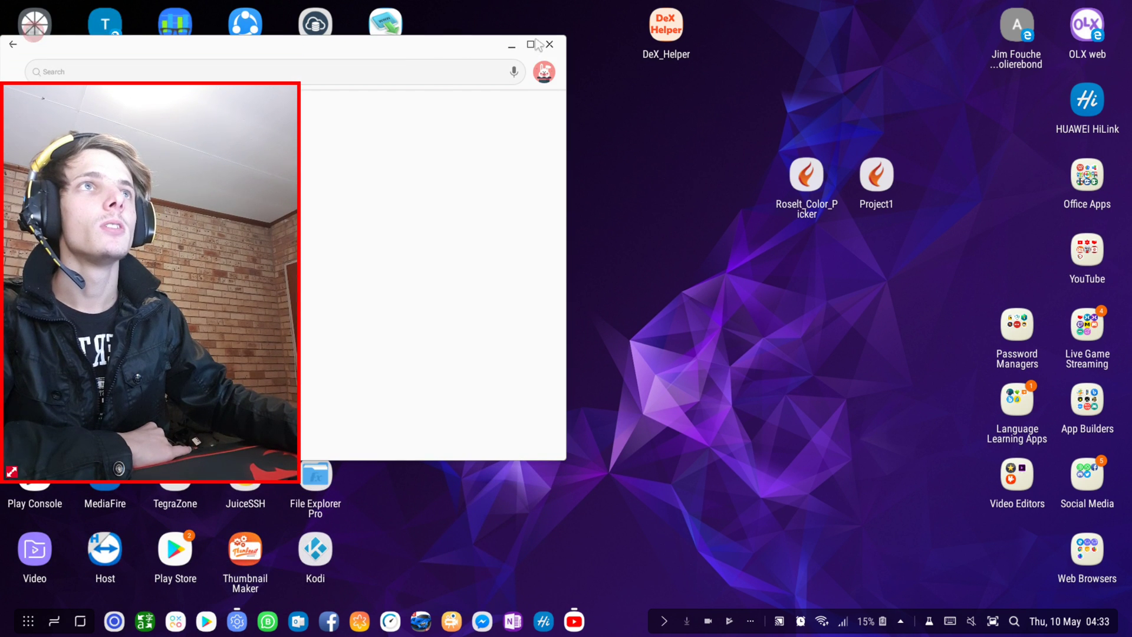
pyautogui.click(530, 44)
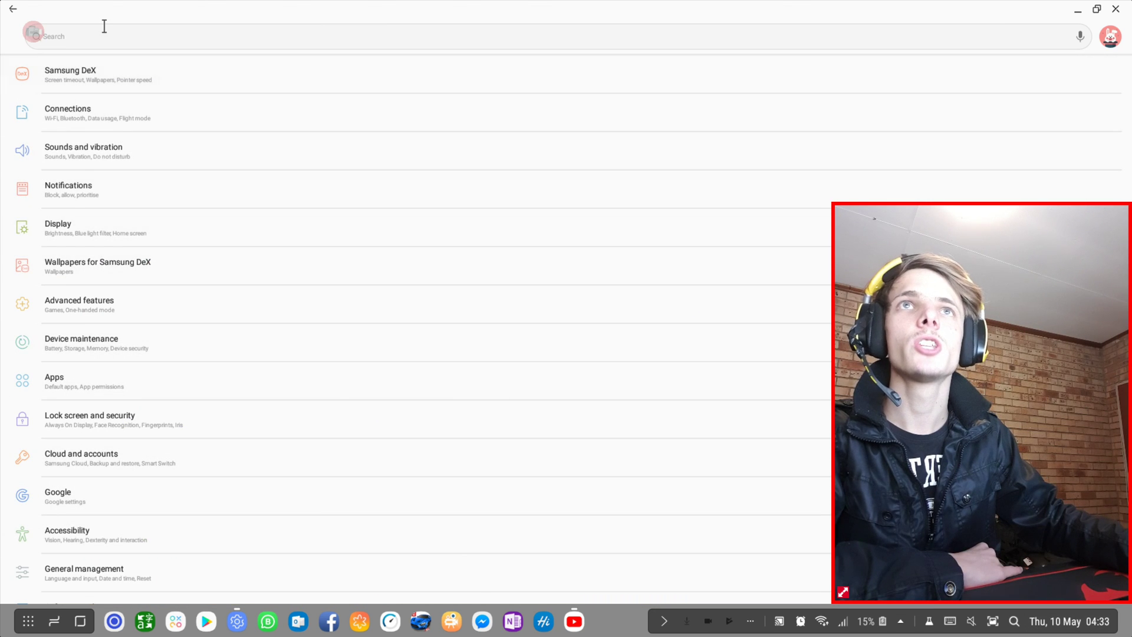
# - Search the settings for 'Dual Messenger' and open the Dual Messenger page
pyautogui.click(105, 31)
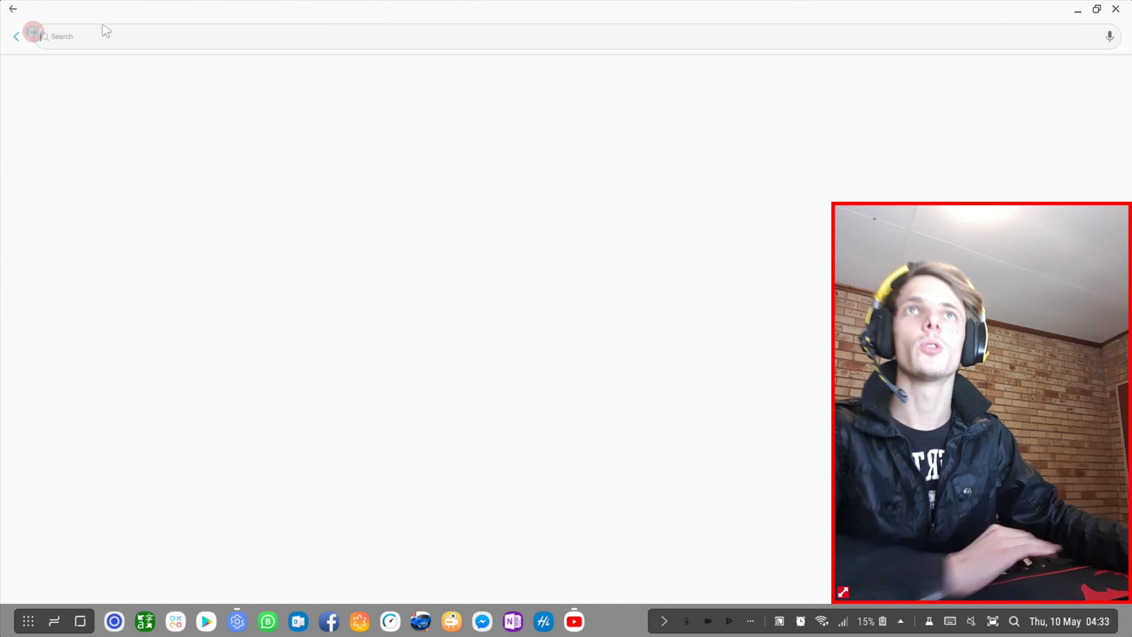
pyautogui.write('Dual Mess')
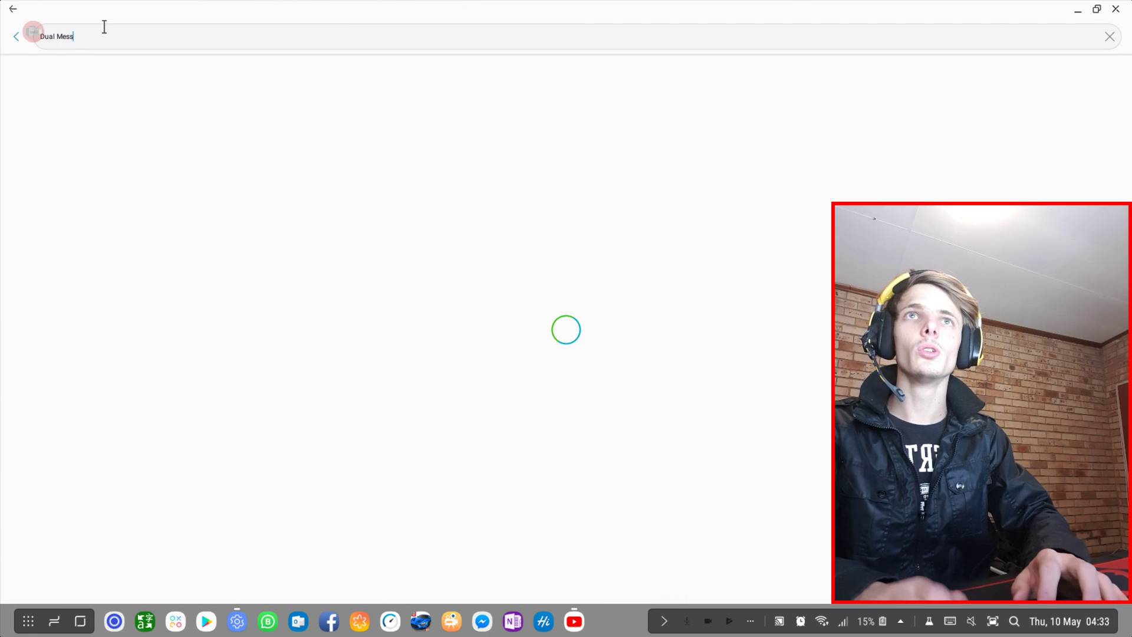
pyautogui.write('enger')
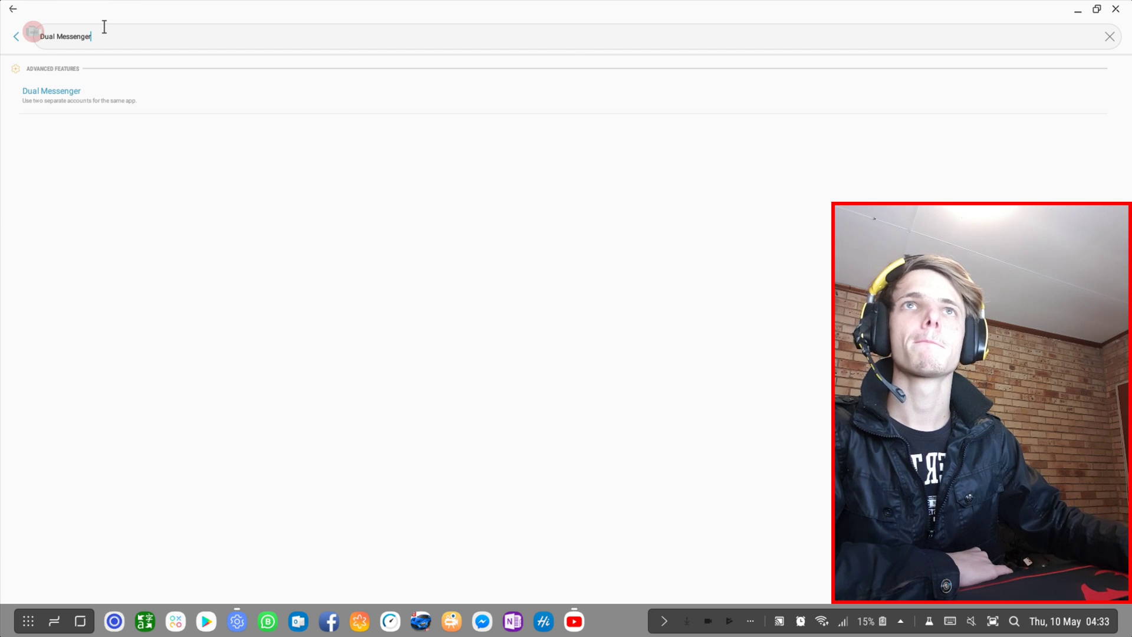
pyautogui.click(83, 91)
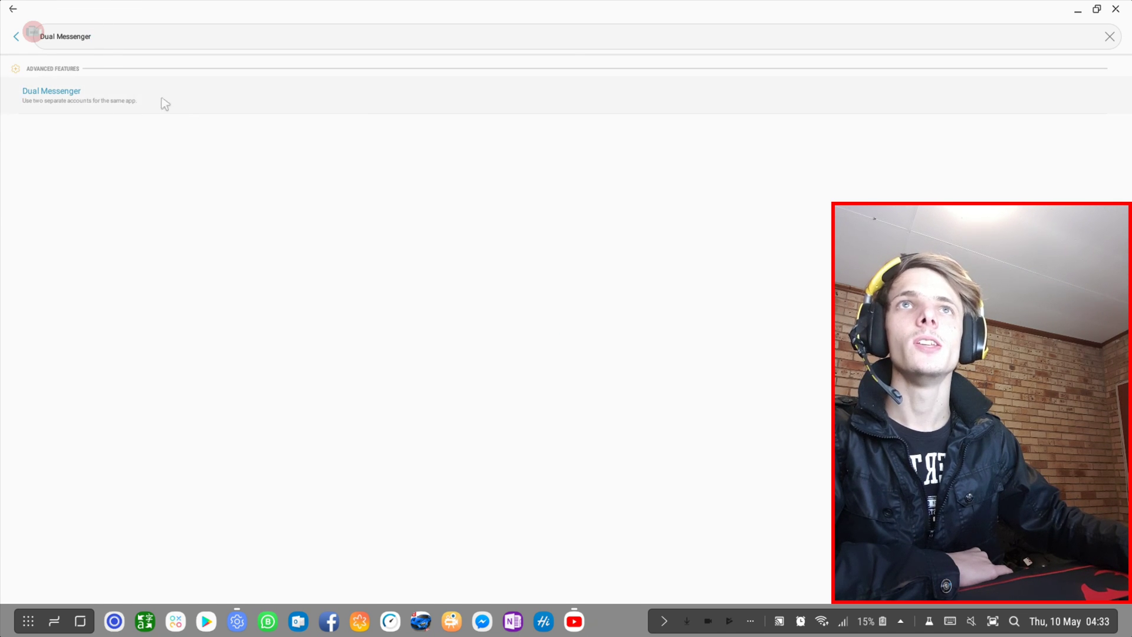
pyautogui.click(106, 110)
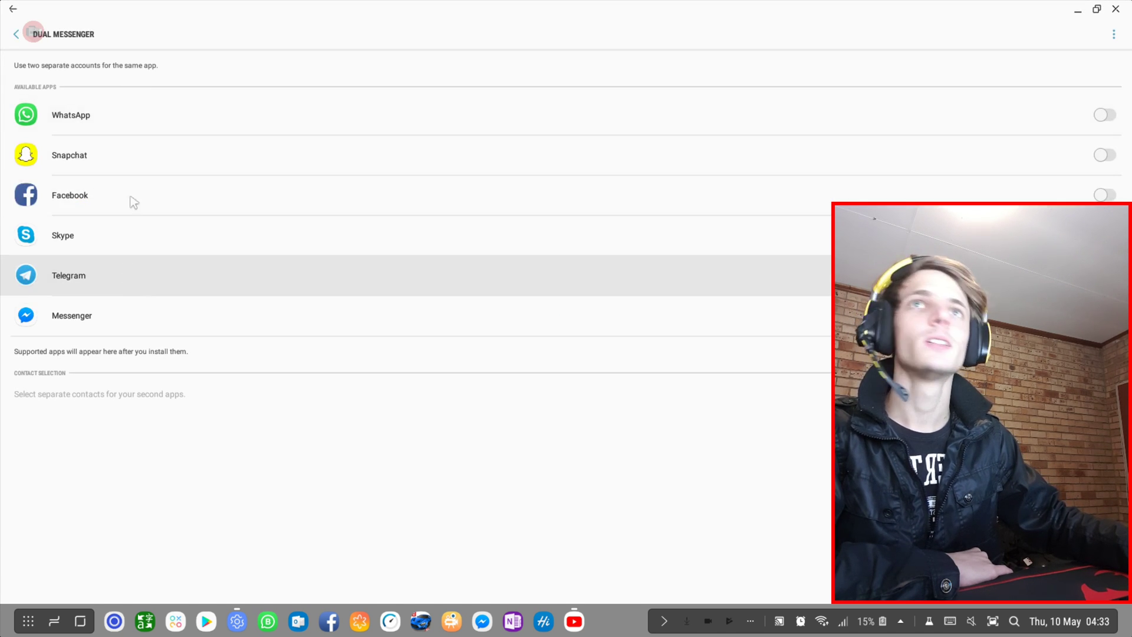
pyautogui.click(16, 33)
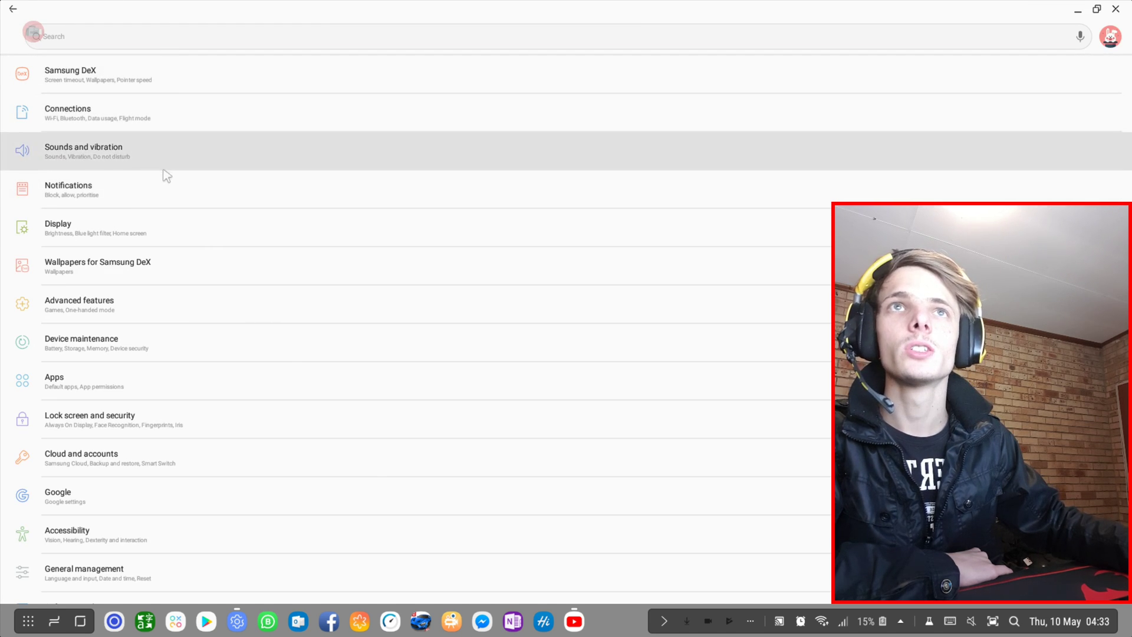
pyautogui.scroll(-3, 179, 330)
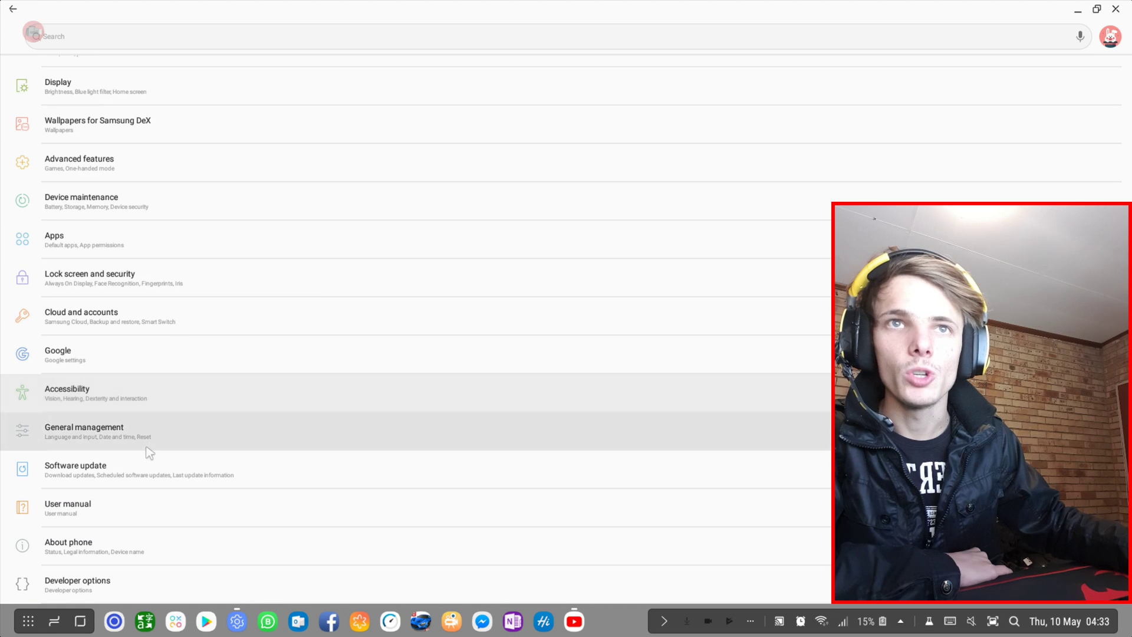
pyautogui.scroll(1, 150, 315)
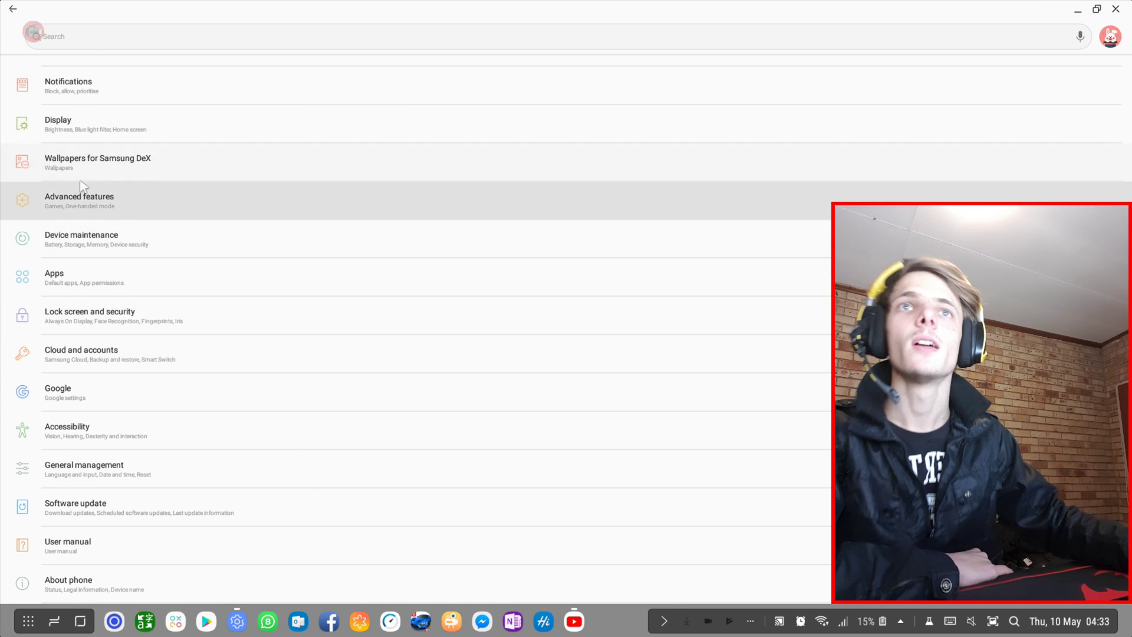
pyautogui.click(125, 208)
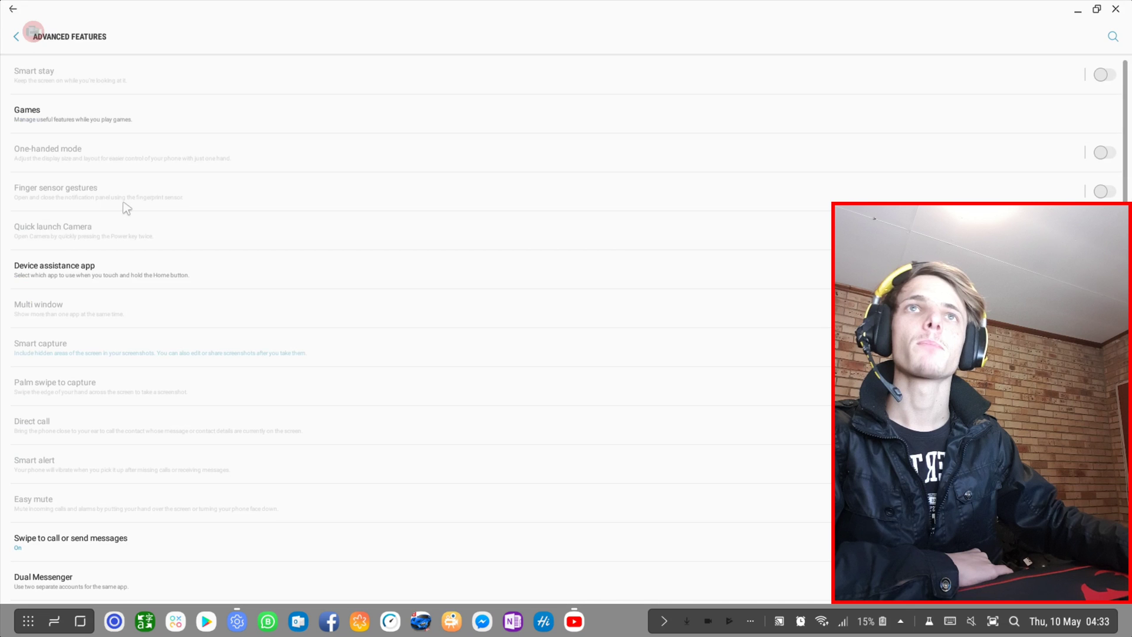
pyautogui.scroll(-4, 126, 208)
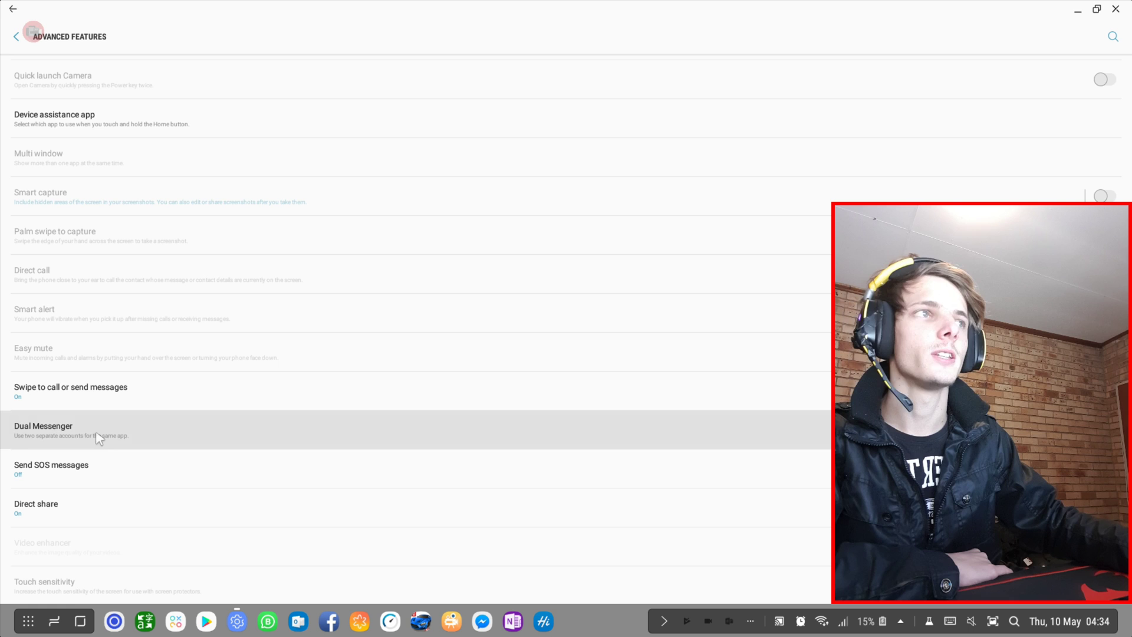
pyautogui.click(99, 438)
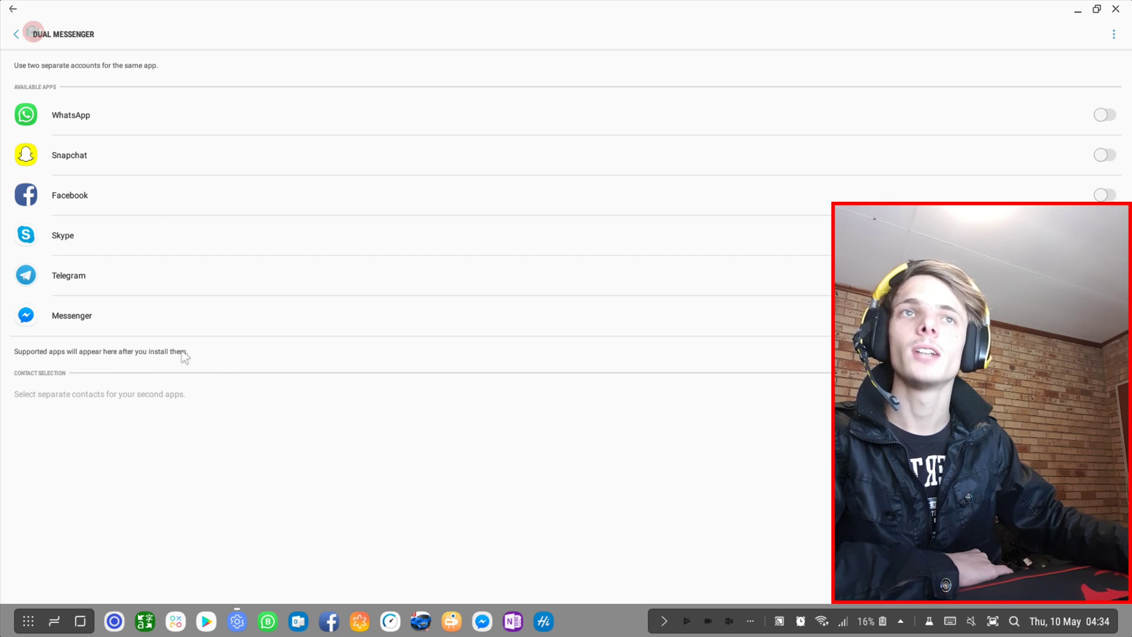
# - Switch on Dual Messenger for WhatsApp and confirm installing the second copy
pyautogui.moveTo(1006, 408); pyautogui.dragTo(784, 345)
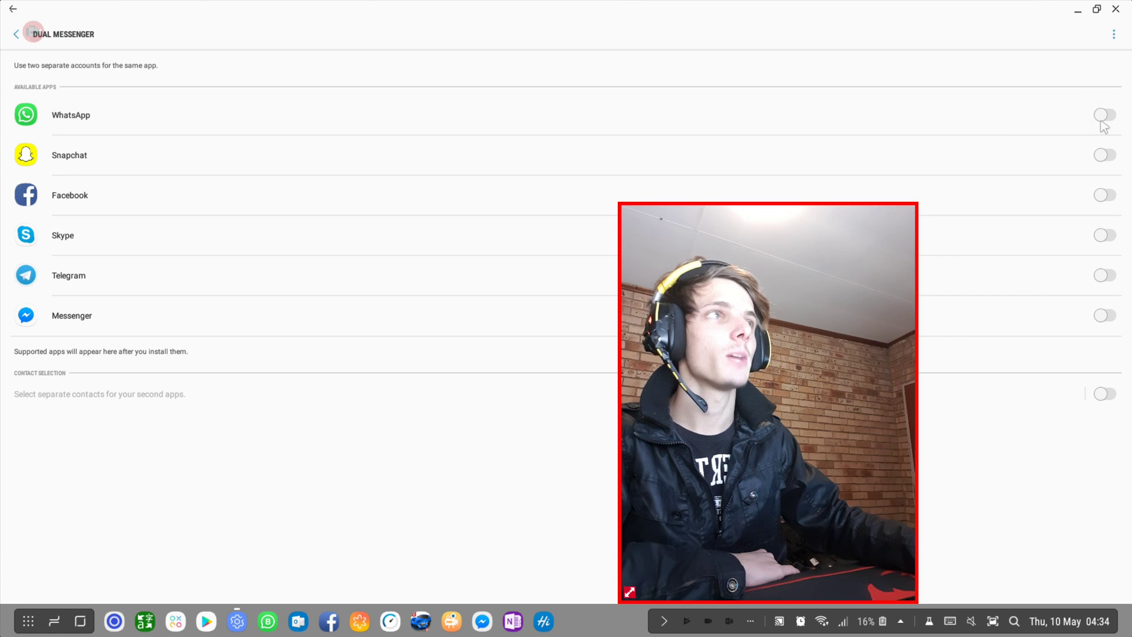
pyautogui.click(1104, 115)
pyautogui.moveTo(792, 313); pyautogui.dragTo(231, 362)
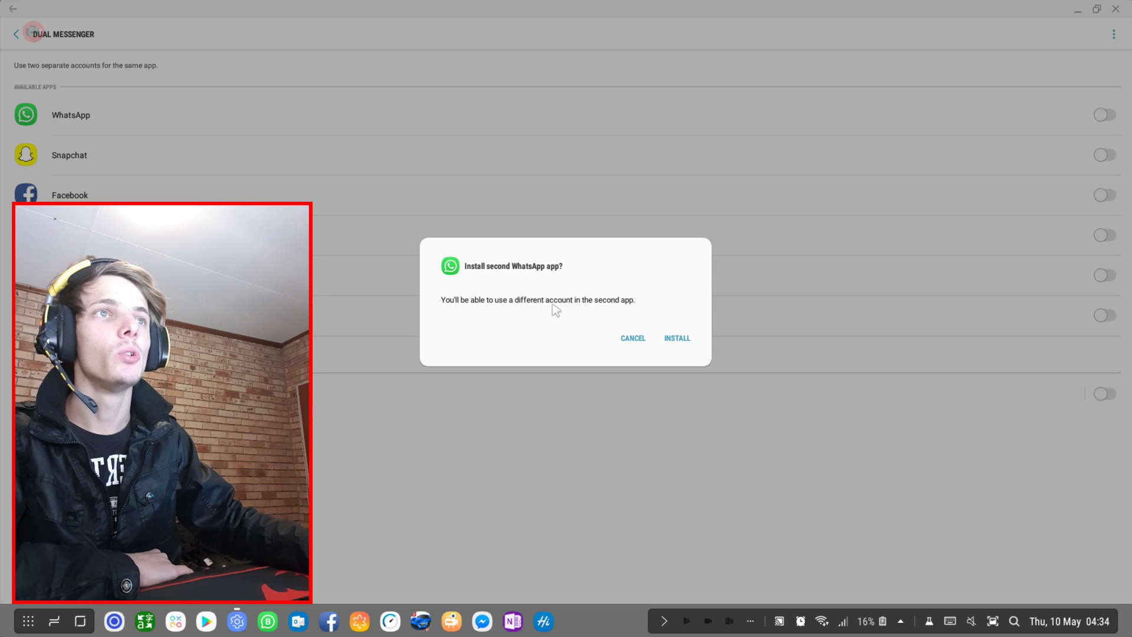
pyautogui.click(676, 336)
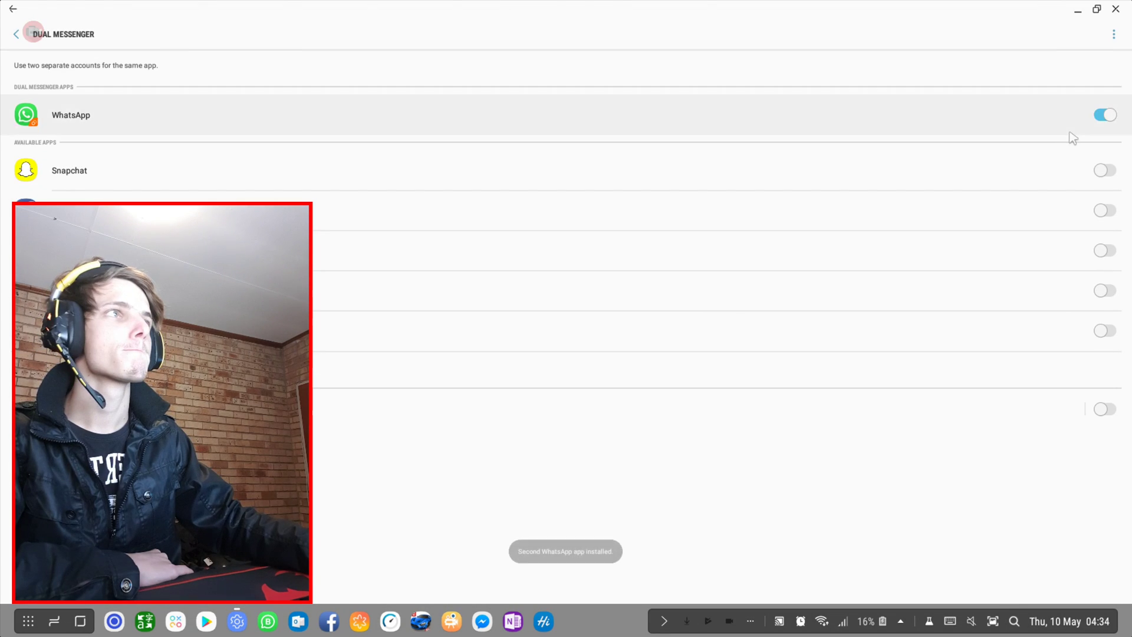
# - Switch on Dual Messenger for Facebook, confirm its install, and close Settings
pyautogui.moveTo(180, 378); pyautogui.dragTo(174, 353)
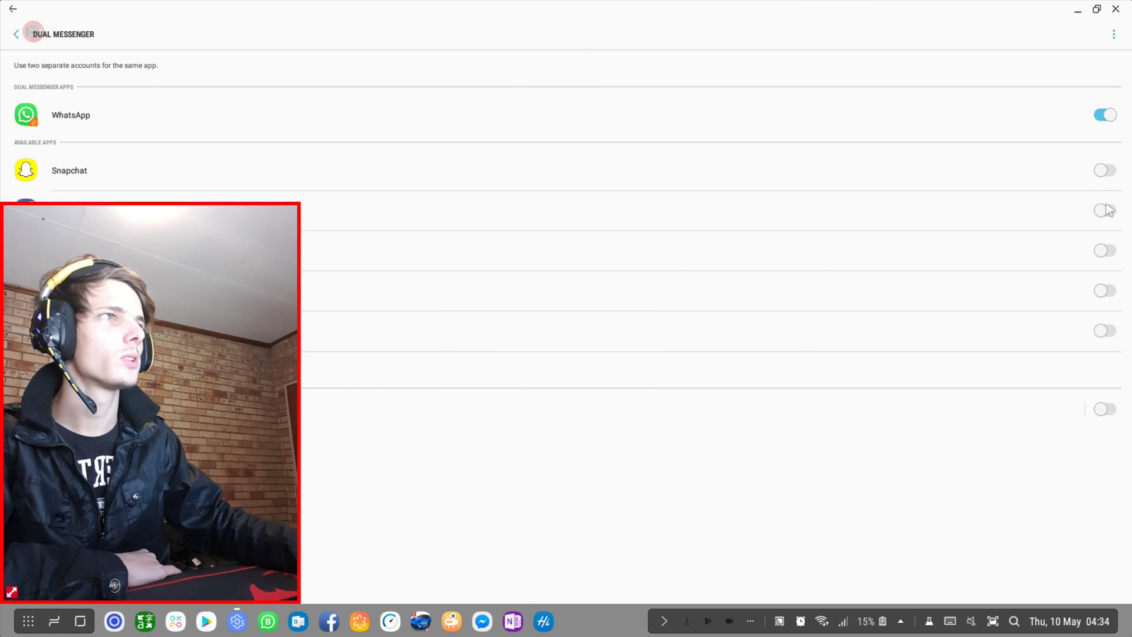
pyautogui.click(1101, 209)
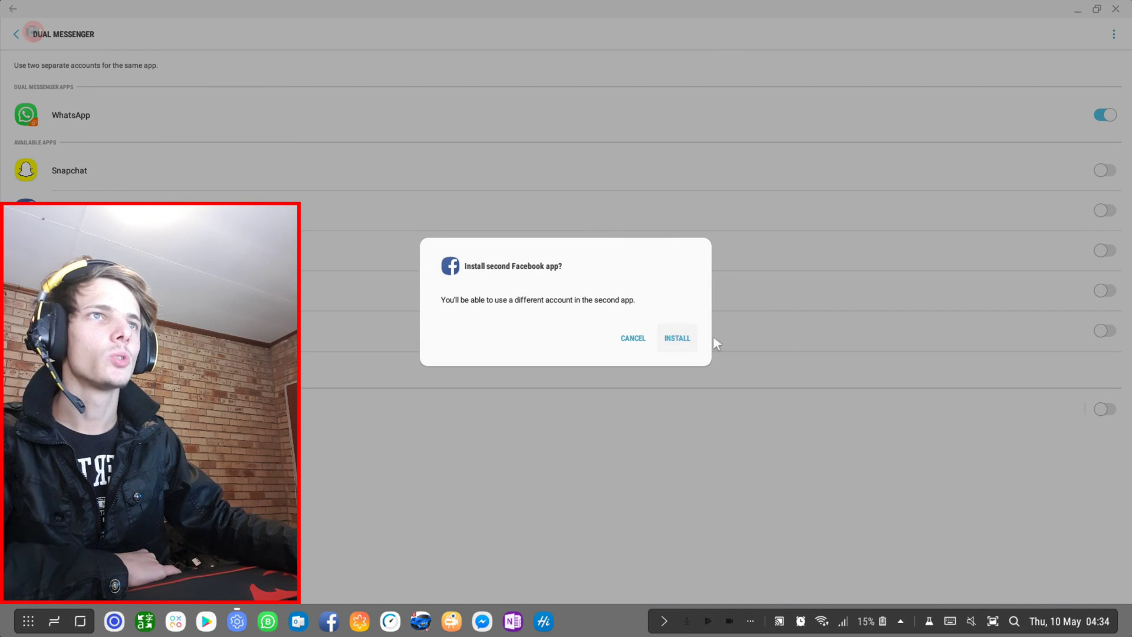
pyautogui.click(676, 340)
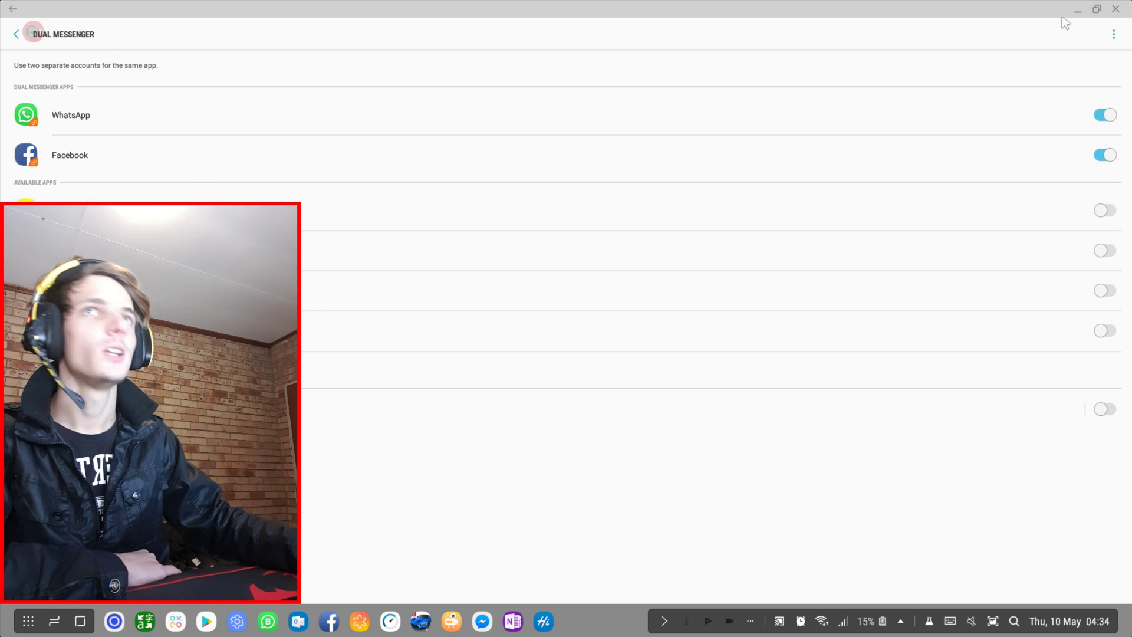
pyautogui.click(1114, 9)
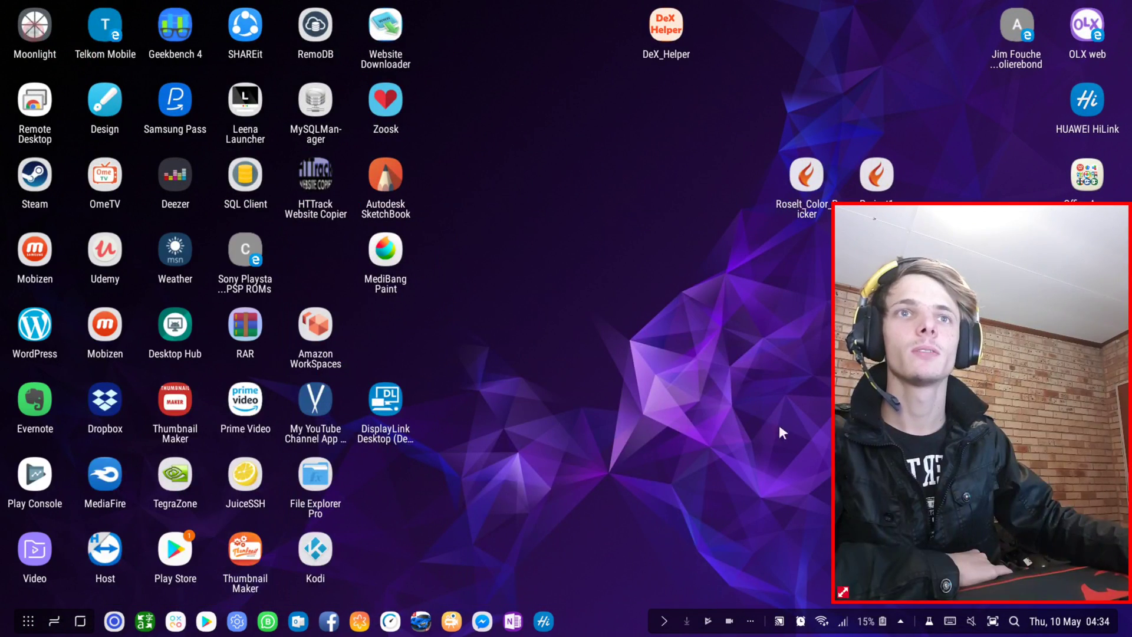
# - Search the app list for 'Wha', launch the original WhatsApp, then close it
pyautogui.click(27, 620)
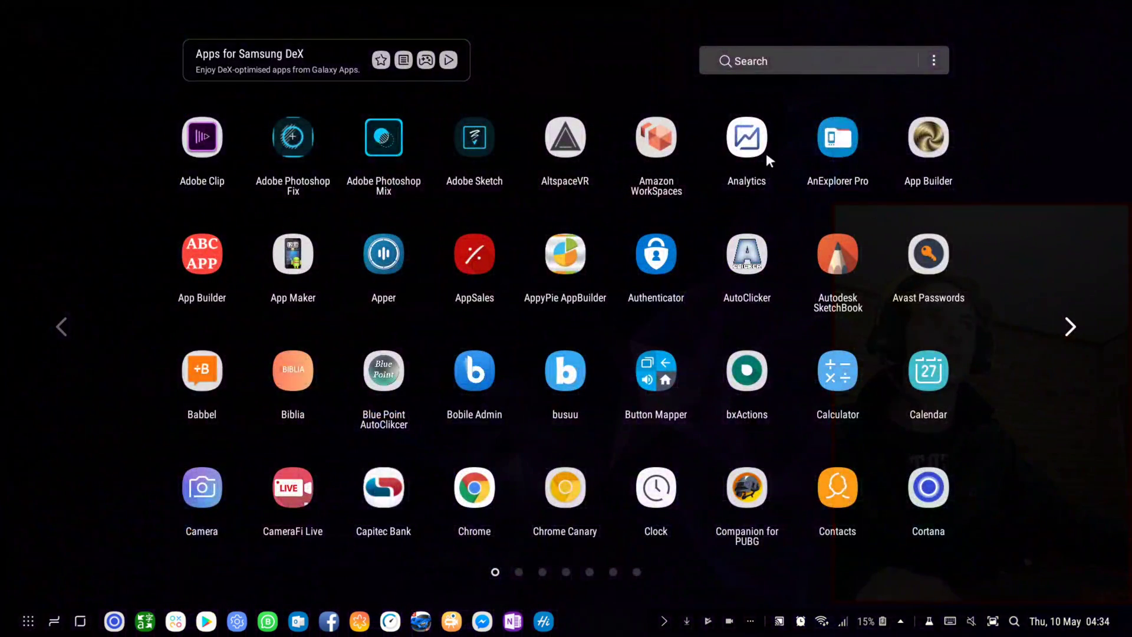
pyautogui.click(856, 54)
pyautogui.write('Whats')
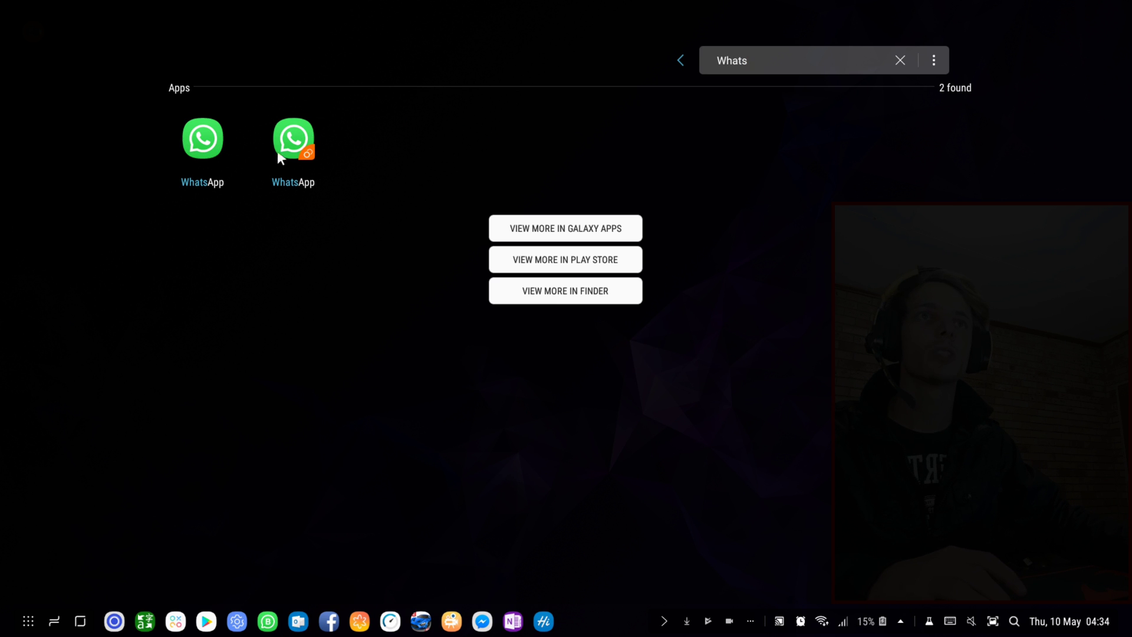
pyautogui.click(203, 142)
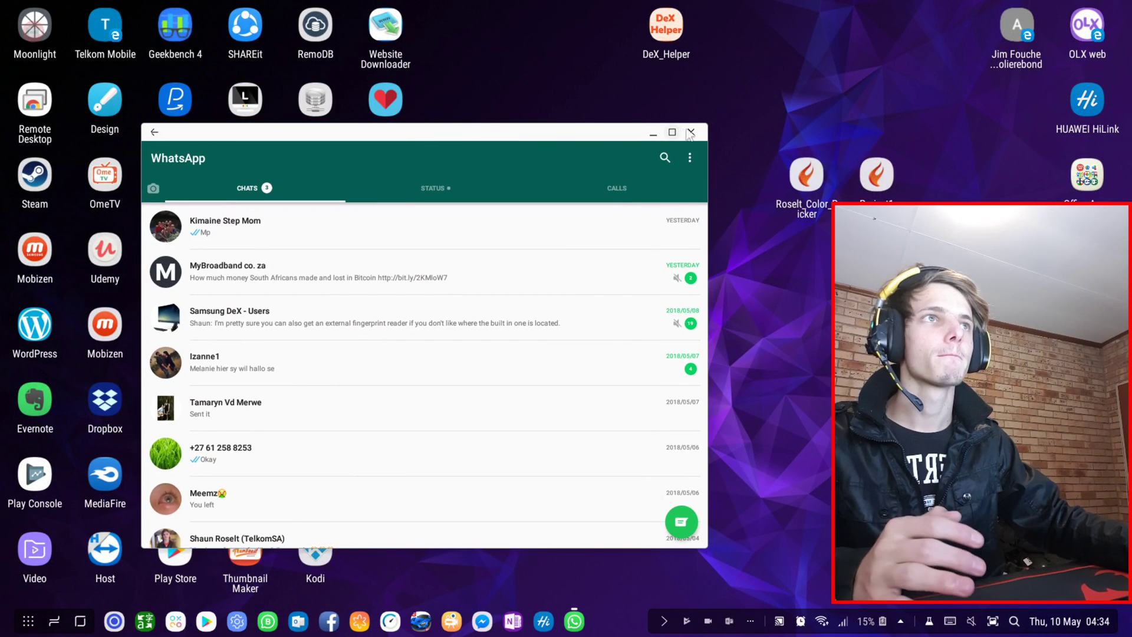
pyautogui.click(691, 132)
# - Search the app list for 'What' to show both WhatsApp copies
pyautogui.click(27, 616)
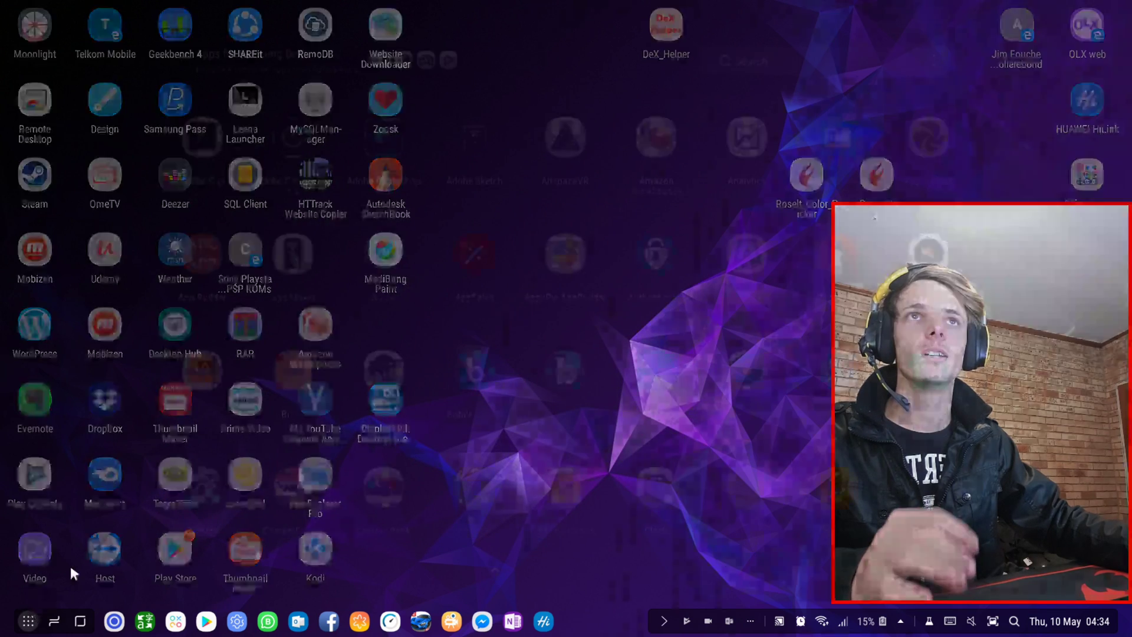
pyautogui.click(769, 59)
pyautogui.write('What')
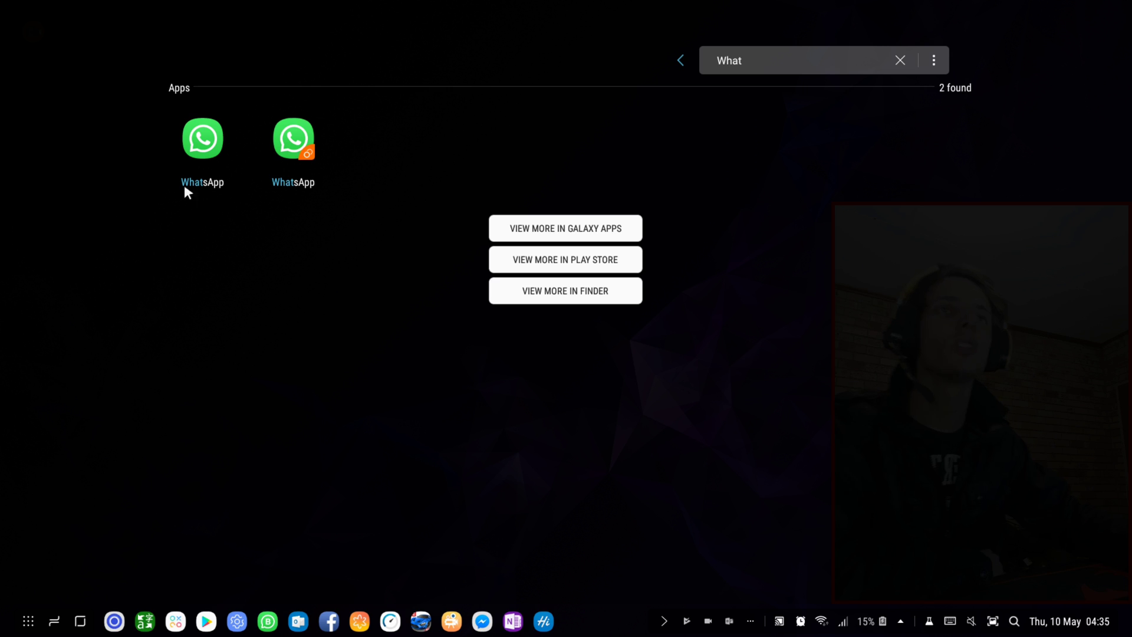
# - Launch the dual WhatsApp, accept its terms, close it, and bring up the app list
pyautogui.click(287, 135)
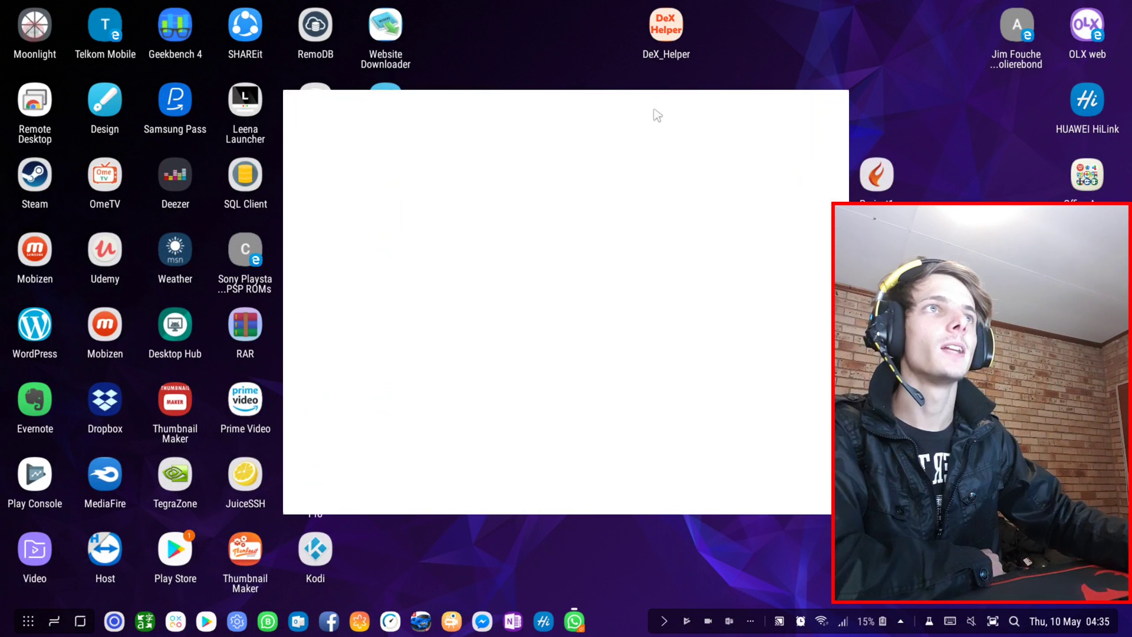
pyautogui.moveTo(613, 109); pyautogui.dragTo(413, 94)
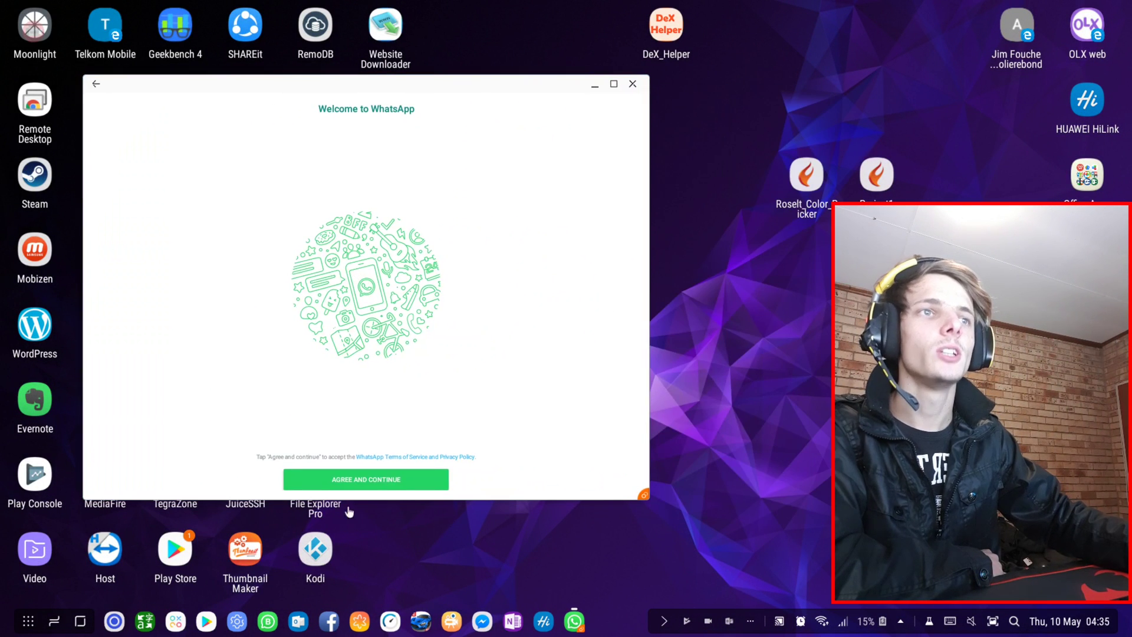
pyautogui.click(384, 480)
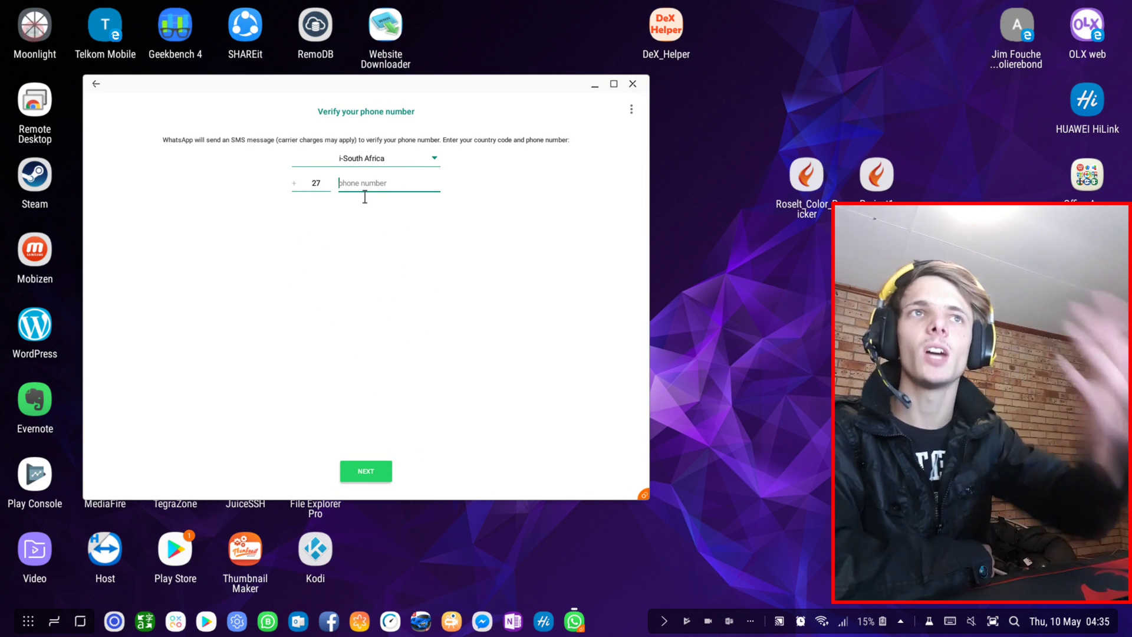
pyautogui.click(632, 83)
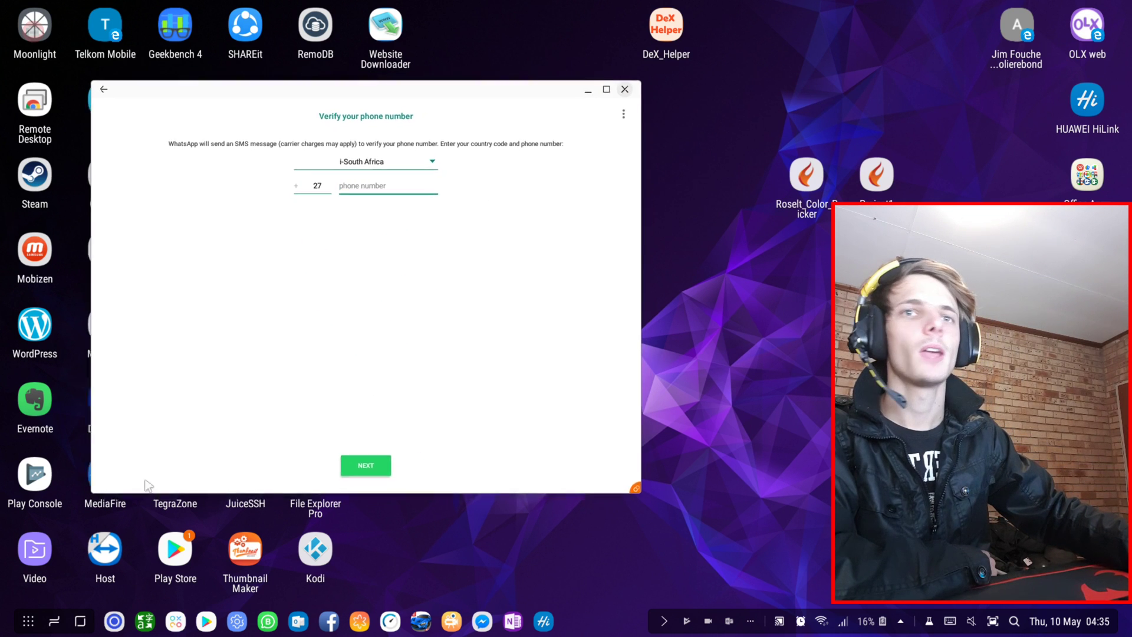
pyautogui.press('super')
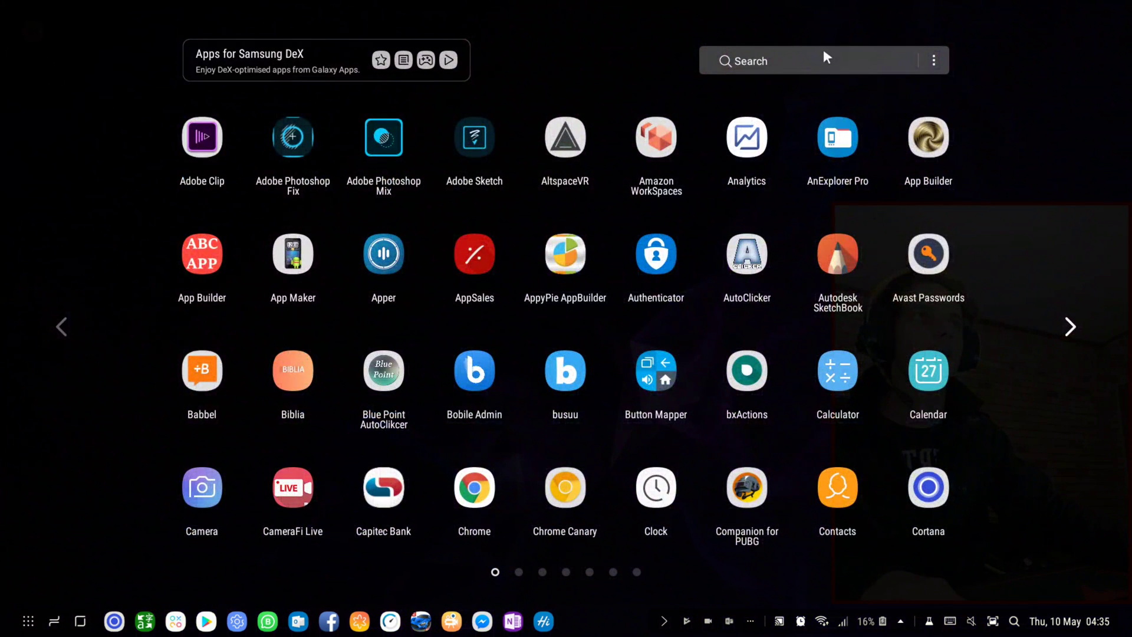
# - Search the app list for 'Face' and open the original Facebook app
pyautogui.click(829, 59)
pyautogui.write('Face')
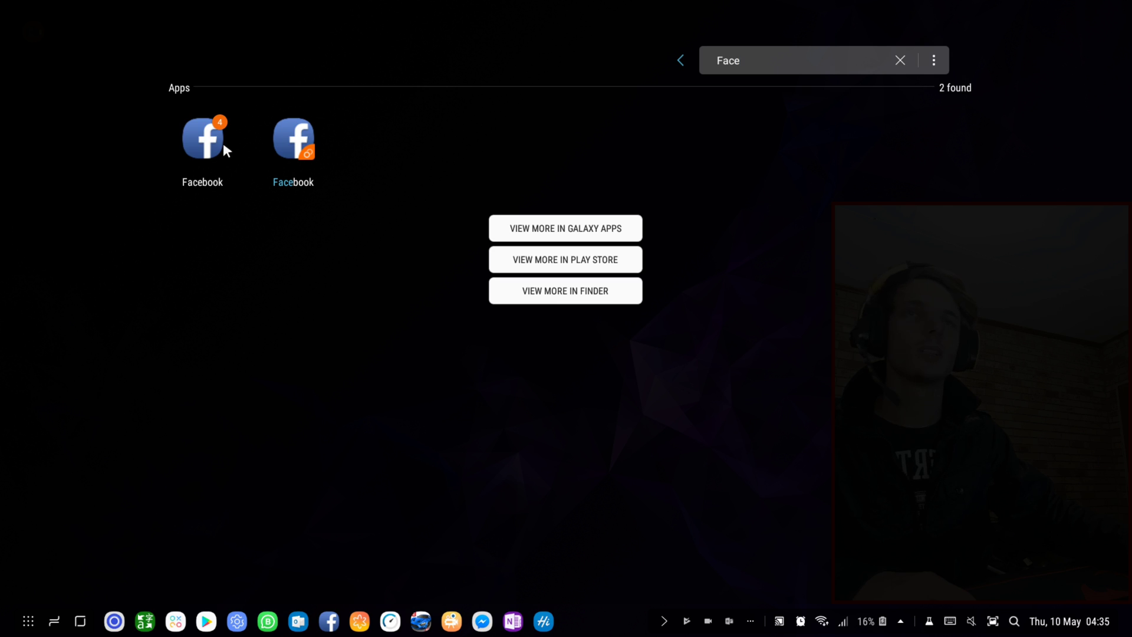
pyautogui.click(204, 140)
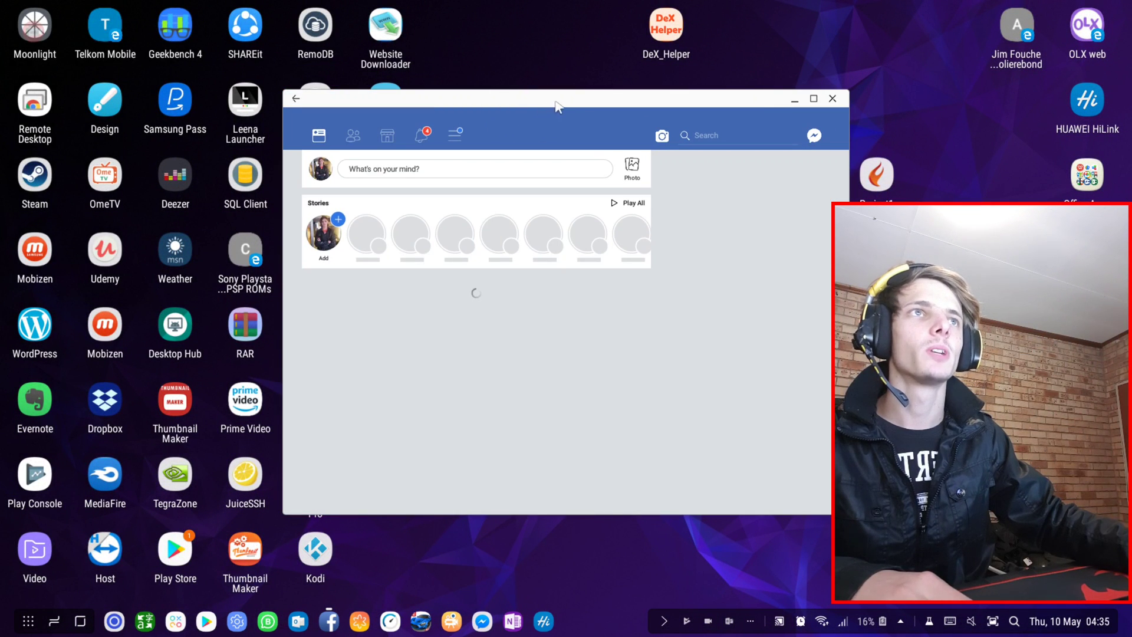
pyautogui.moveTo(578, 102); pyautogui.dragTo(429, 111)
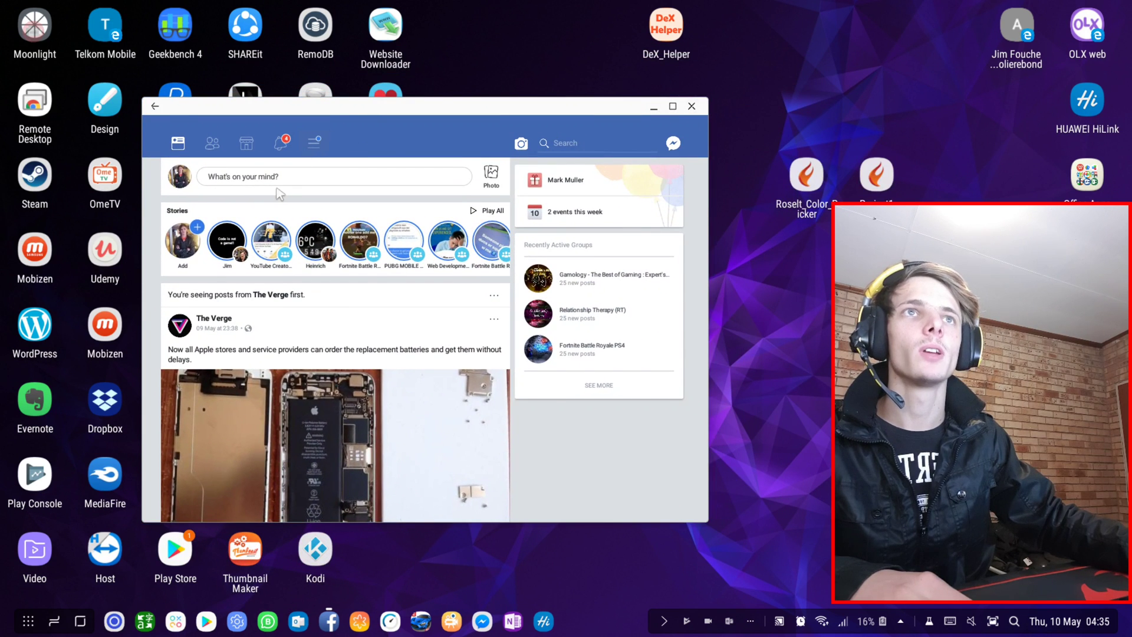
# - Open the signed-in account's profile page from Facebook's menu and scroll through it
pyautogui.click(313, 142)
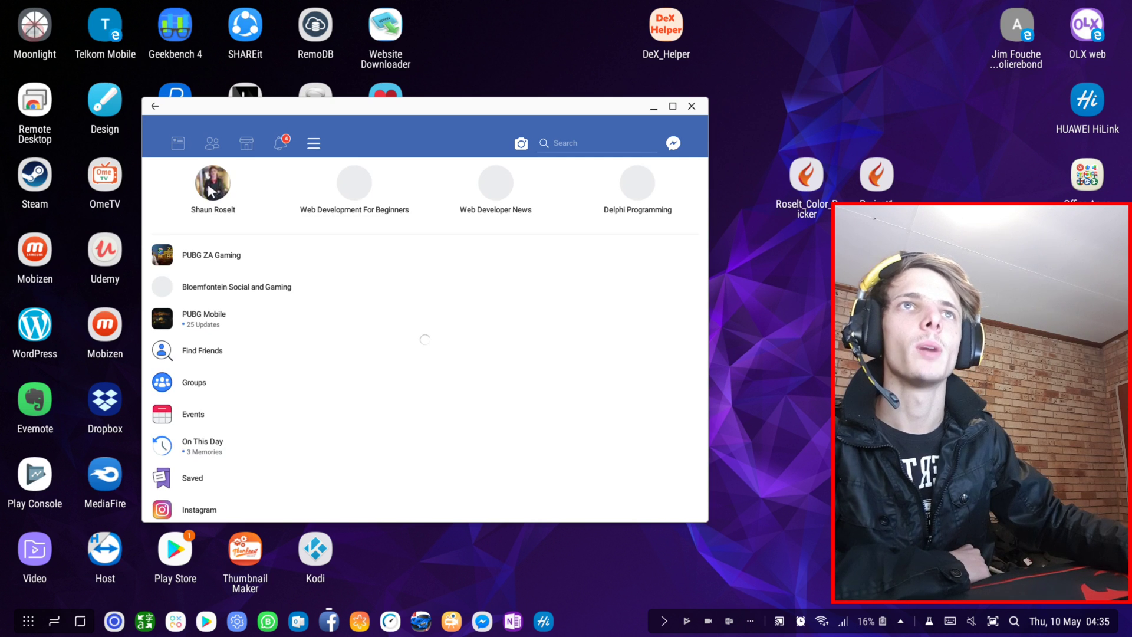
pyautogui.click(212, 189)
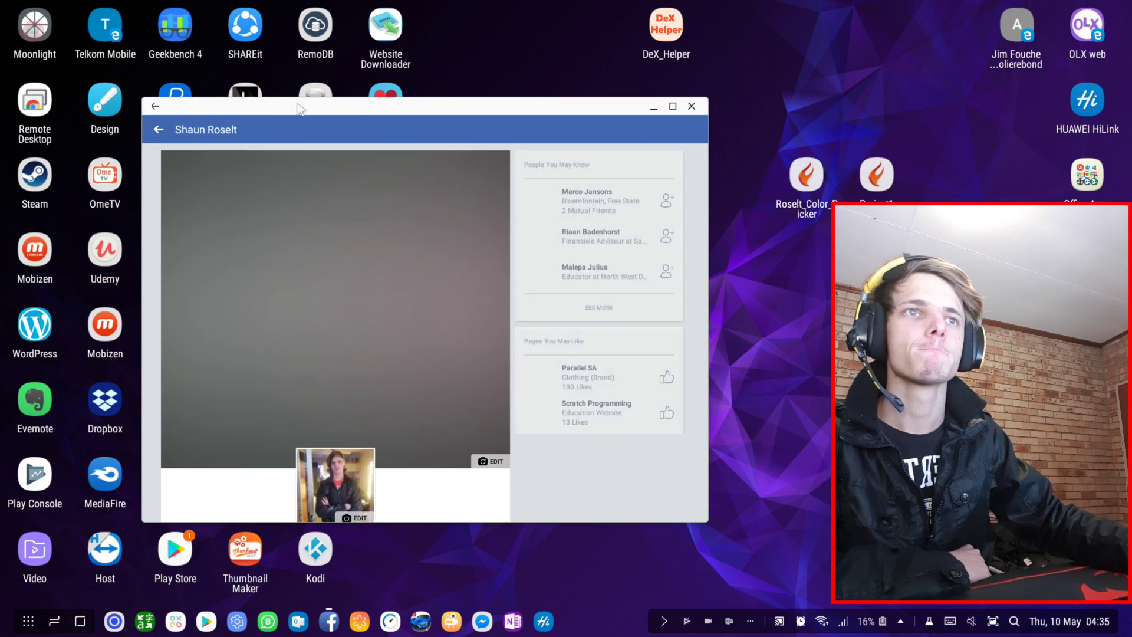
pyautogui.scroll(-5, 341, 327)
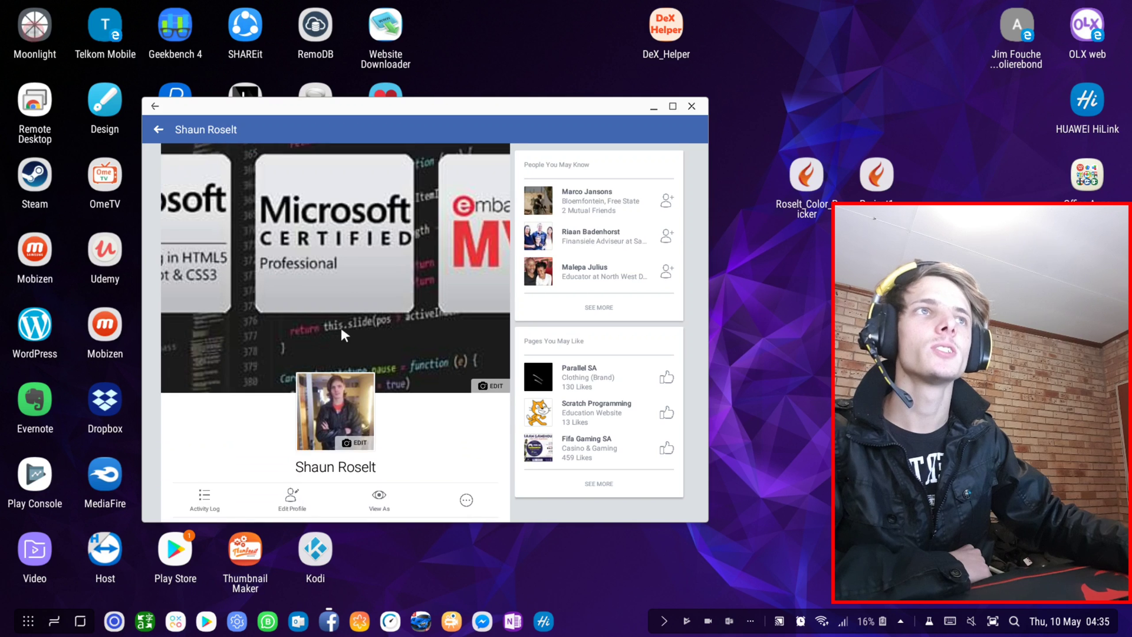
pyautogui.scroll(-1, 291, 326)
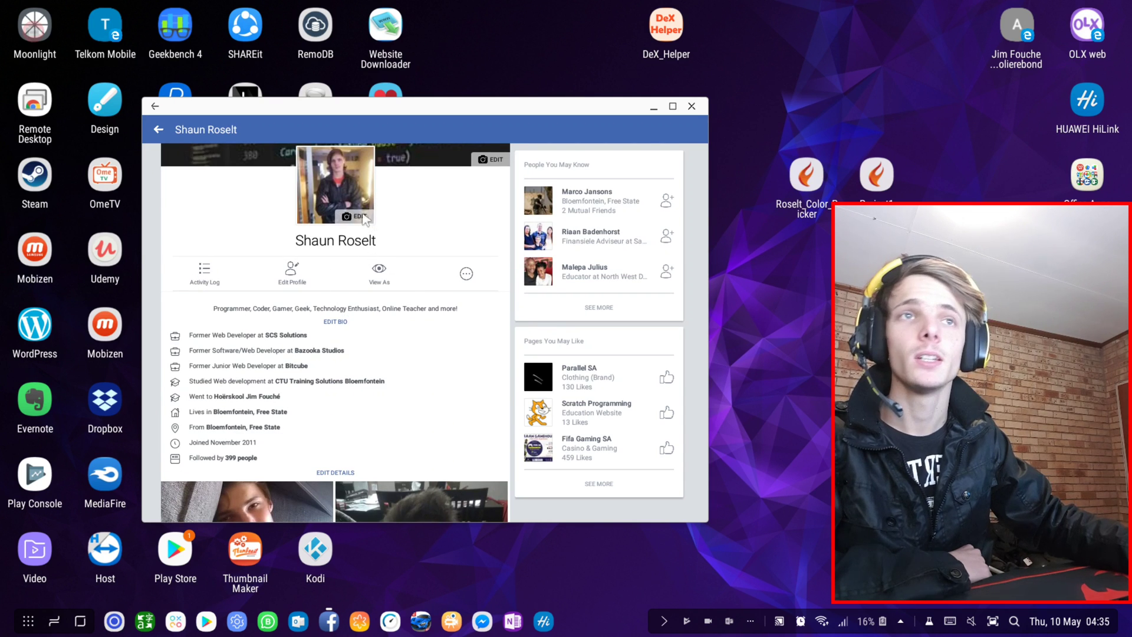
pyautogui.scroll(4, 379, 315)
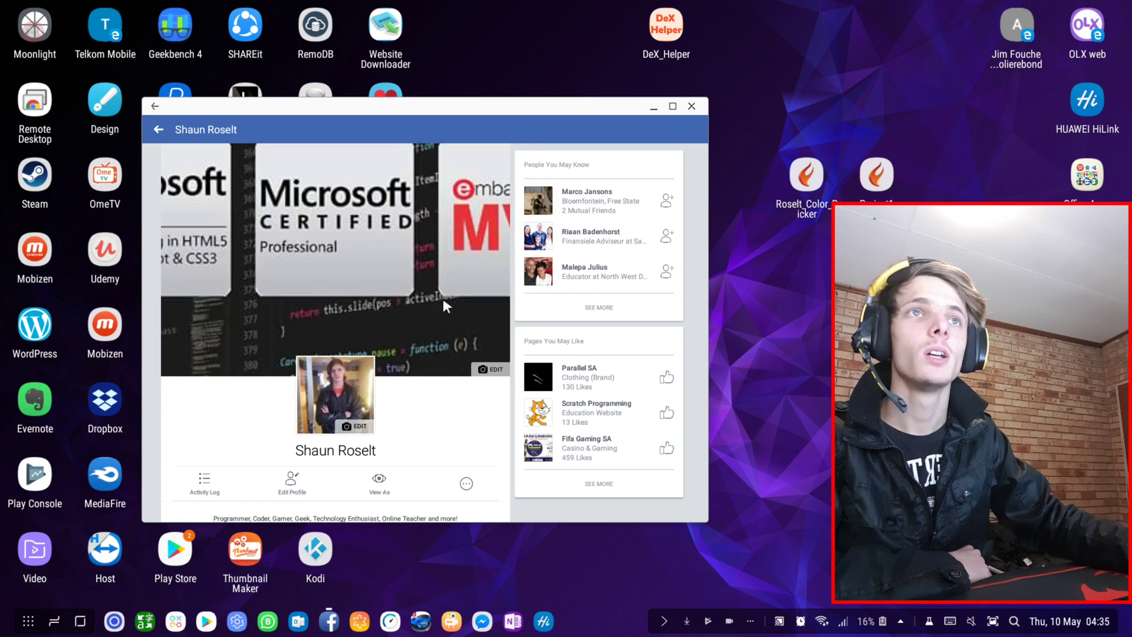
# - Close the original Facebook, then launch the dual Facebook copy to its login screen and close it
pyautogui.click(692, 106)
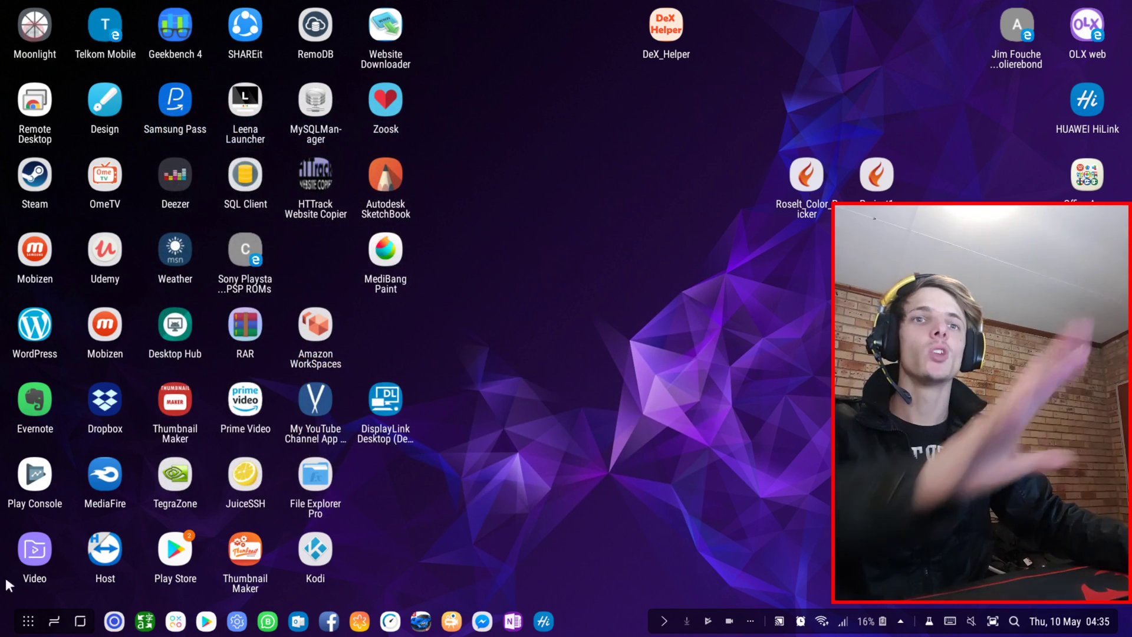
pyautogui.click(28, 620)
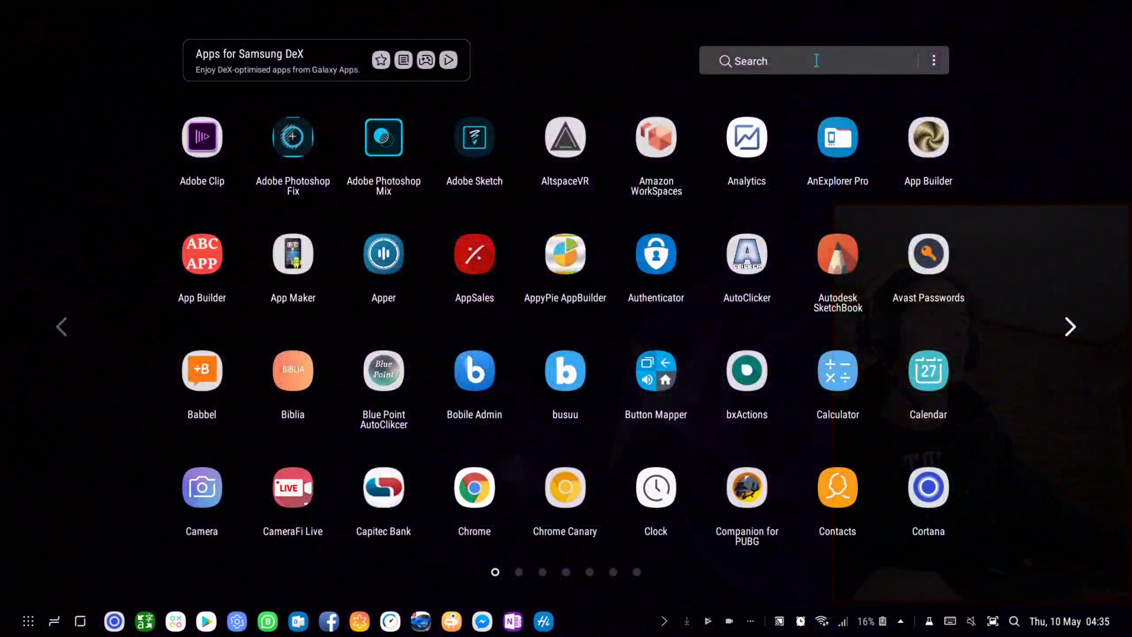
pyautogui.click(817, 59)
pyautogui.write('Face')
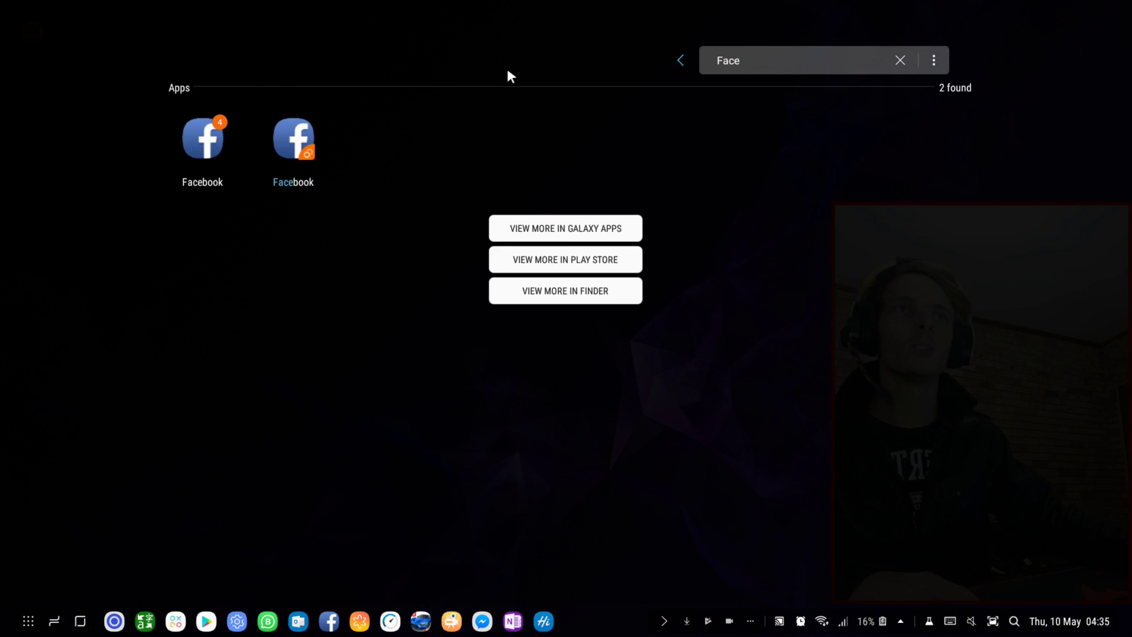
pyautogui.click(284, 144)
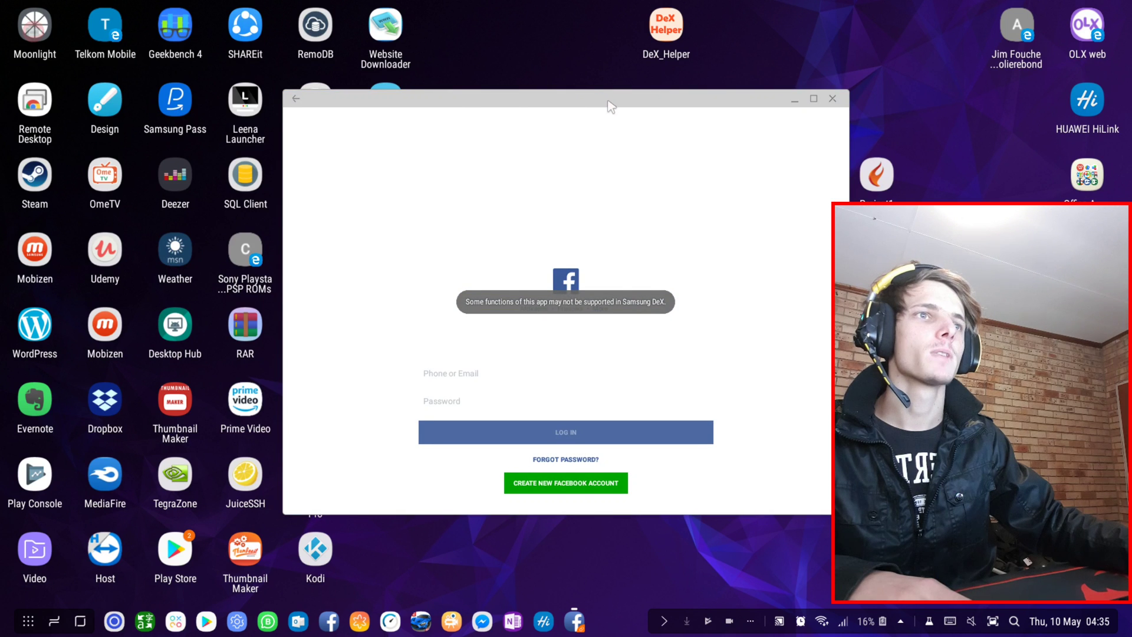
pyautogui.moveTo(587, 94); pyautogui.dragTo(451, 111)
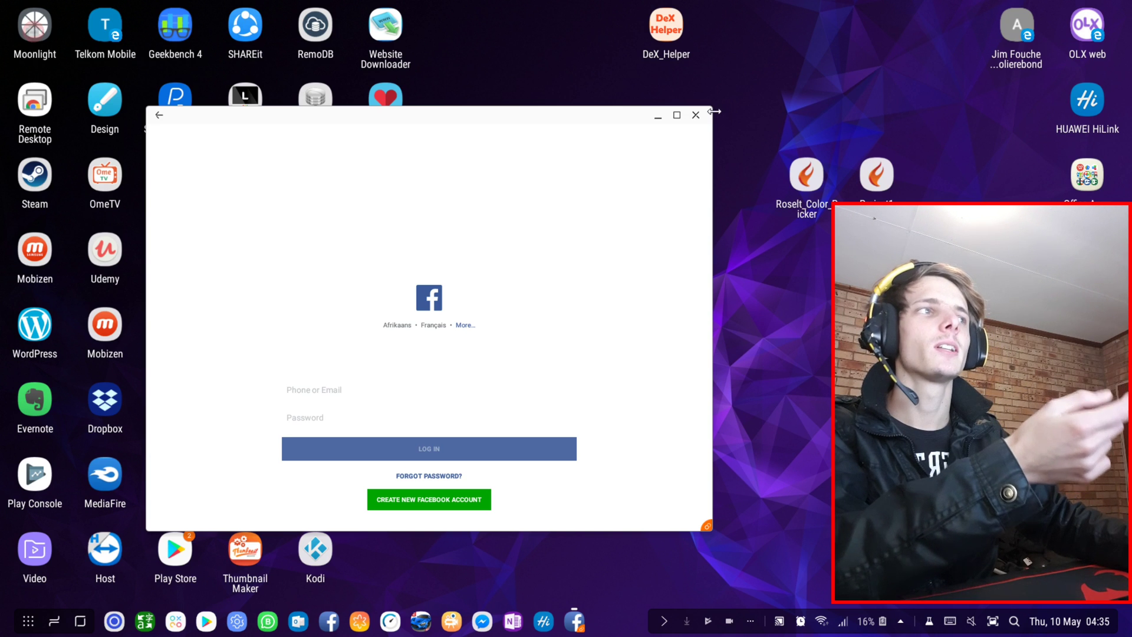
pyautogui.click(696, 115)
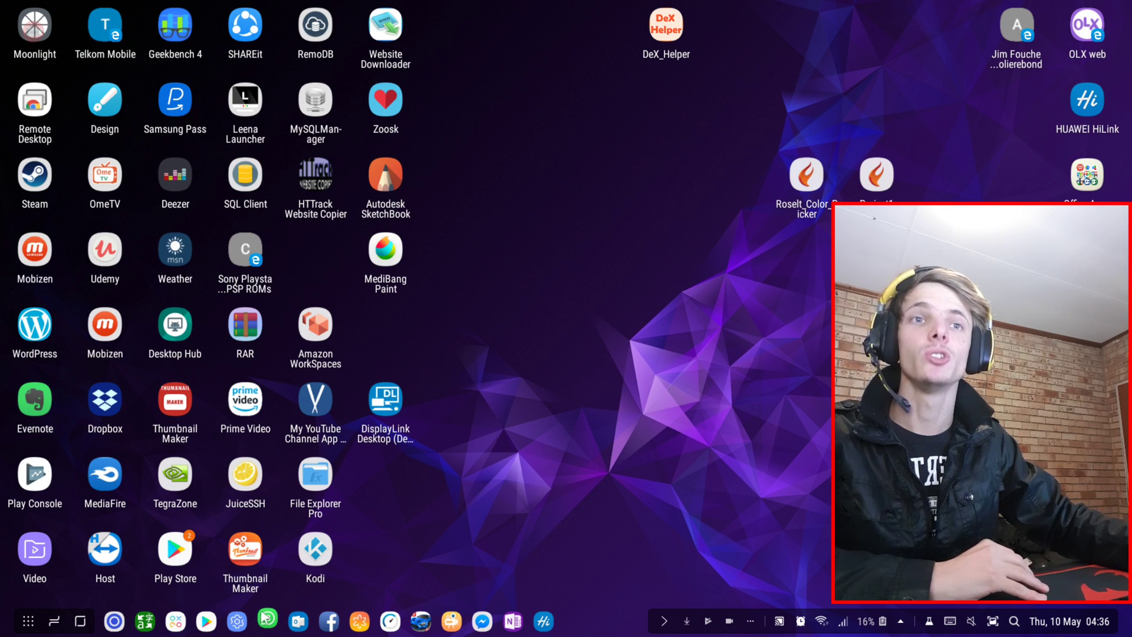
# - Reopen Settings and rerun the recent 'Dual Messenger' search to reach its page
pyautogui.click(240, 620)
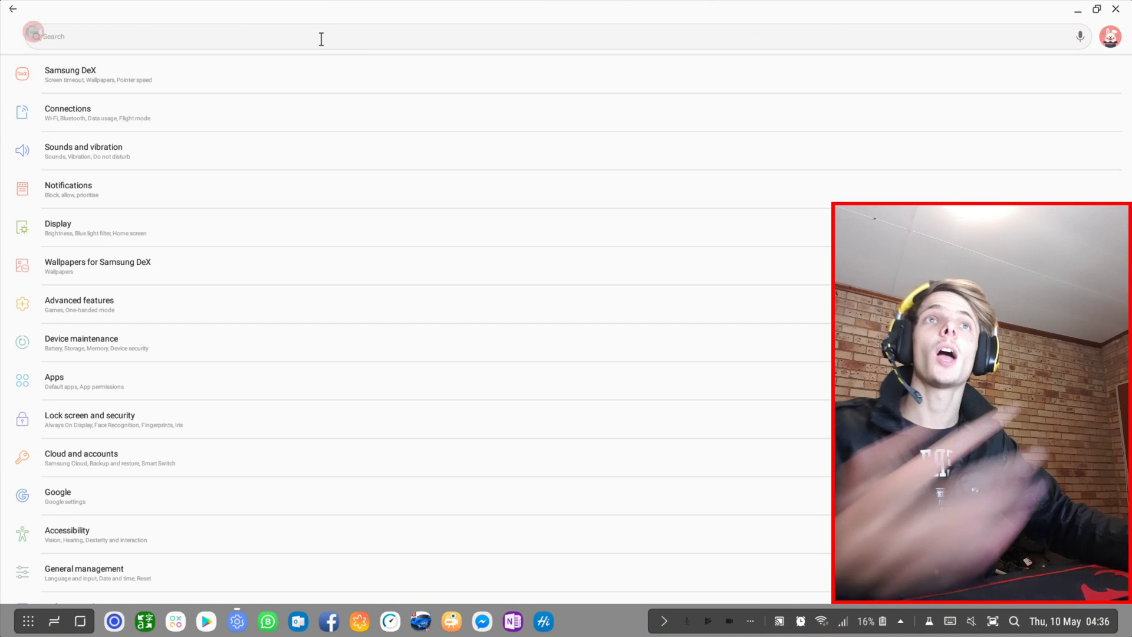
pyautogui.click(190, 38)
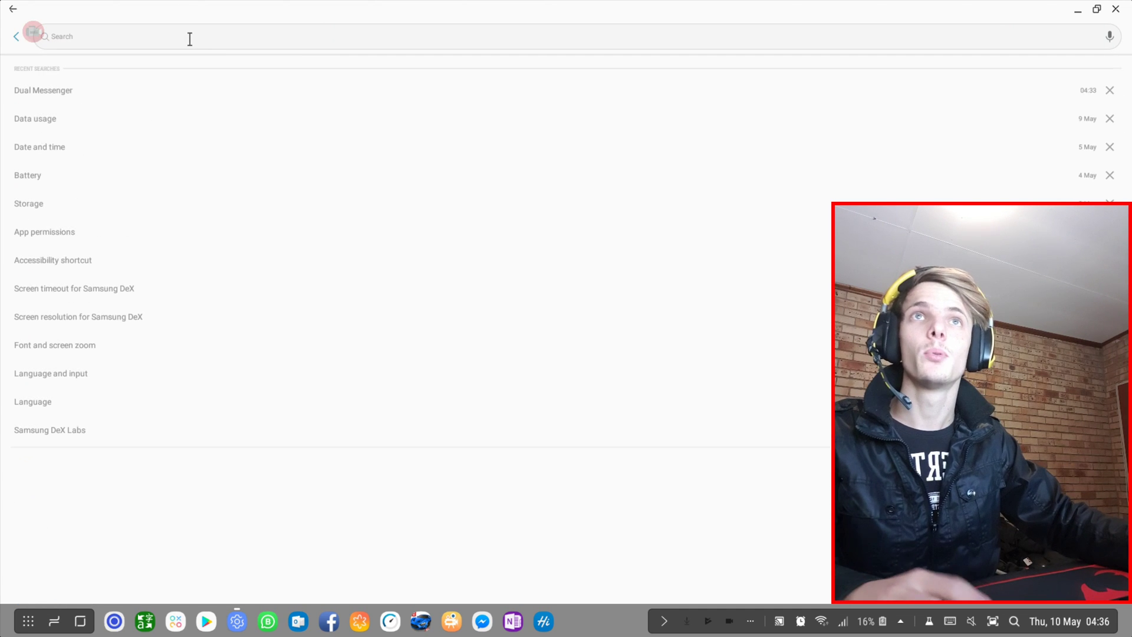
pyautogui.click(108, 127)
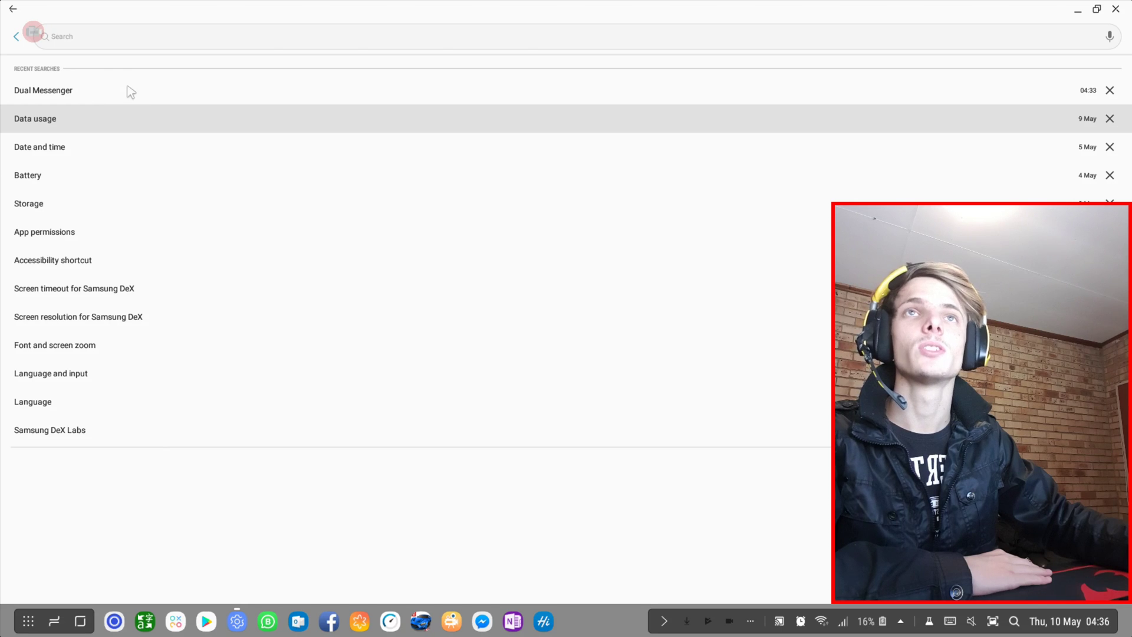
pyautogui.click(155, 95)
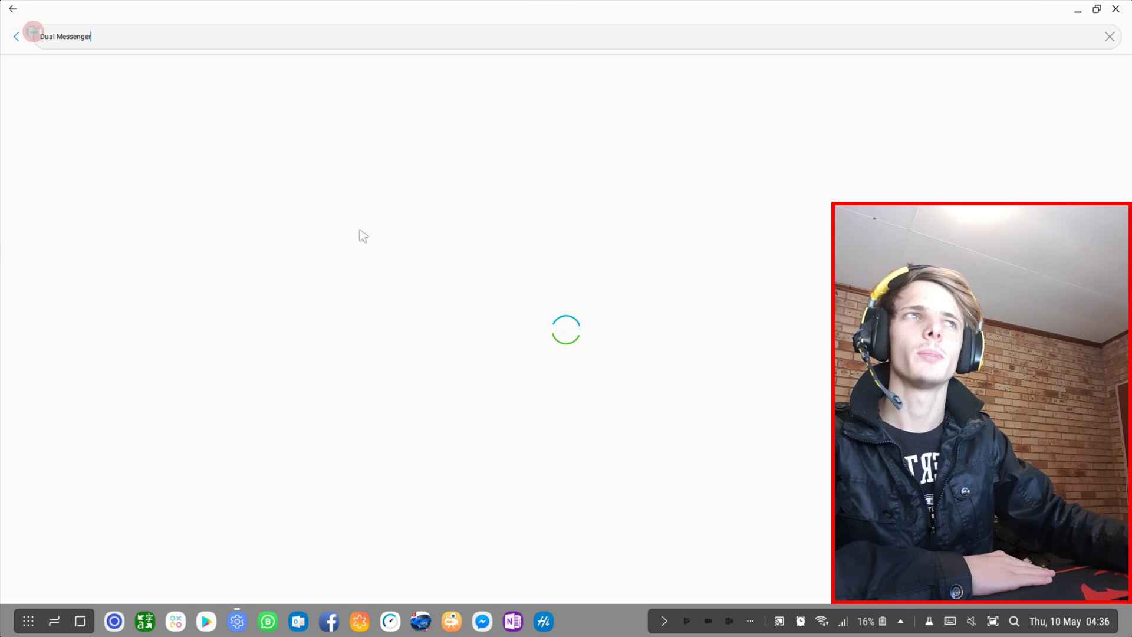
pyautogui.click(57, 94)
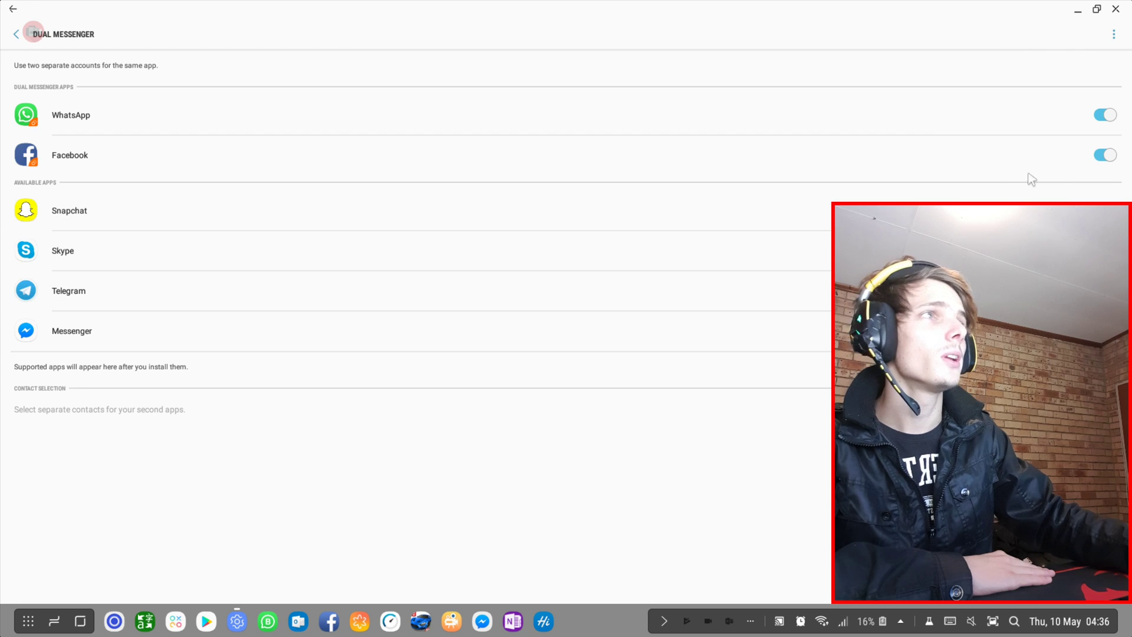
# - Turn off Dual Messenger for WhatsApp (confirm Uninstall) and Facebook (confirm Disable)
pyautogui.click(1104, 115)
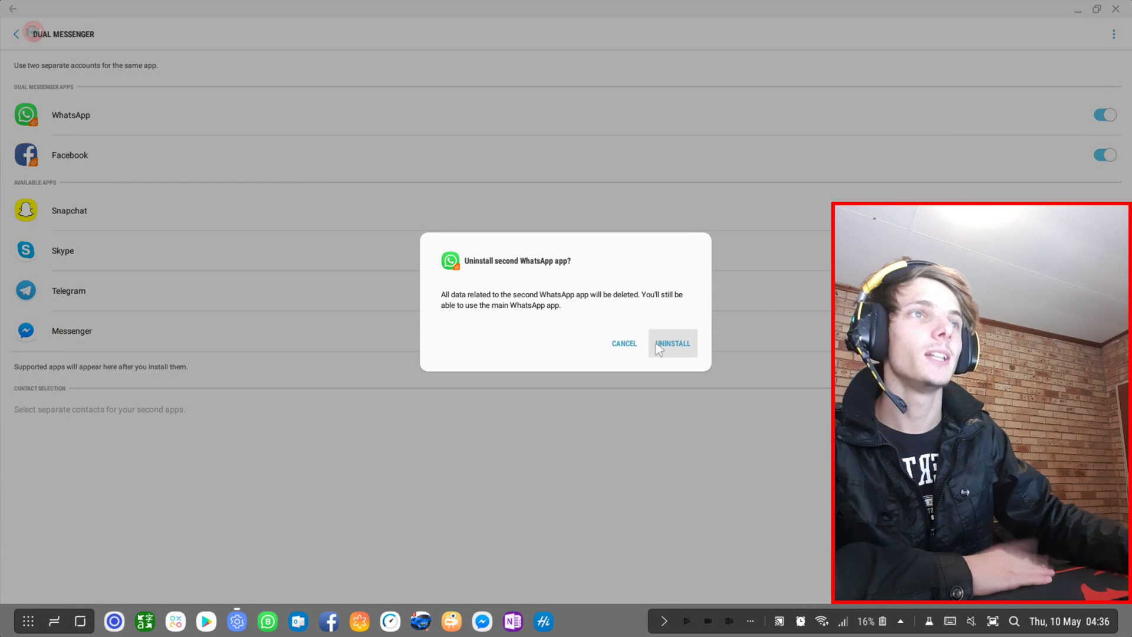
pyautogui.press('Return')
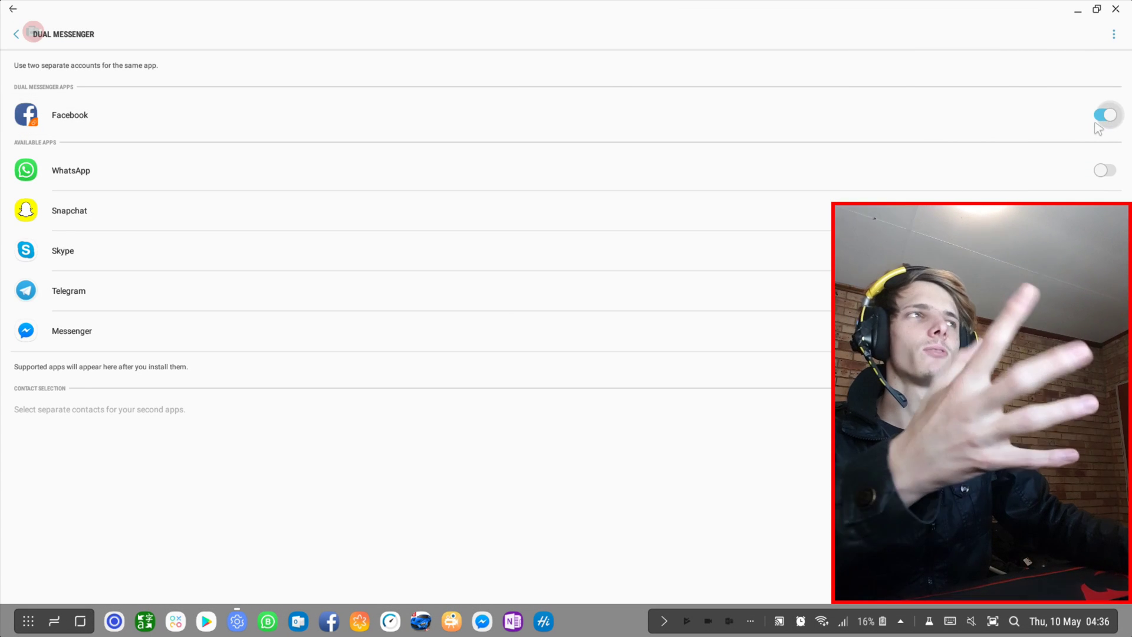
pyautogui.click(1083, 123)
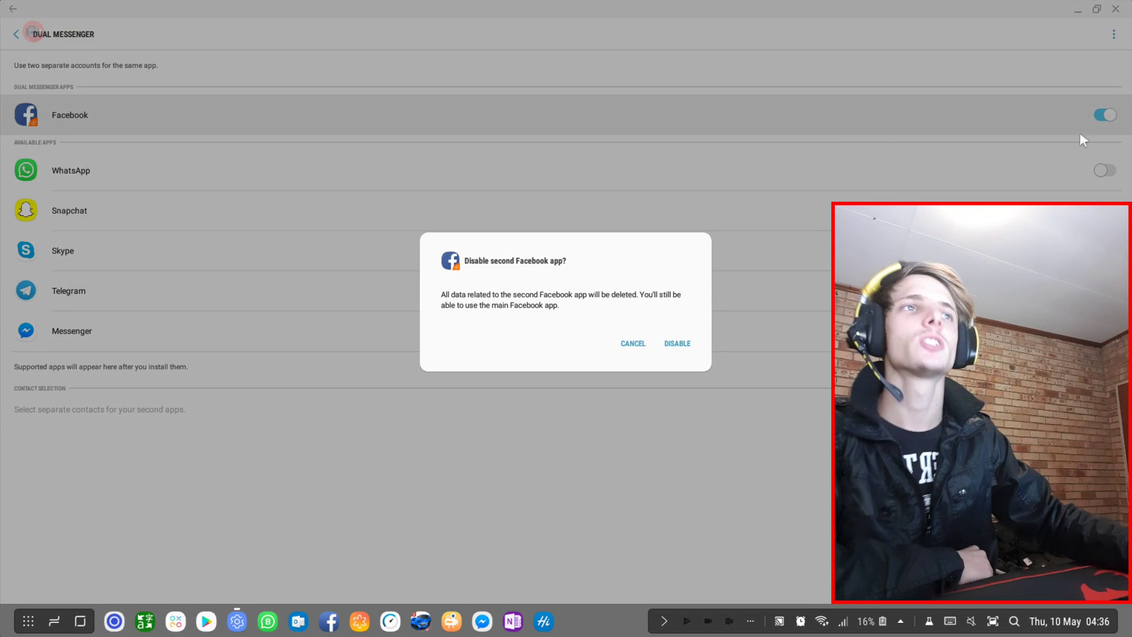
pyautogui.click(678, 345)
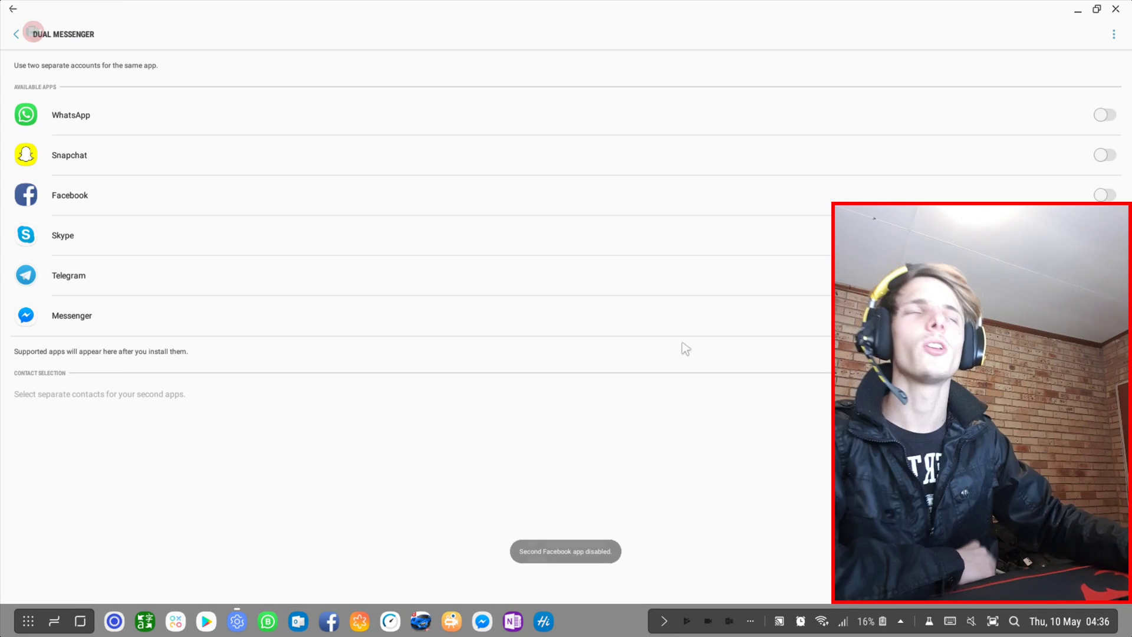